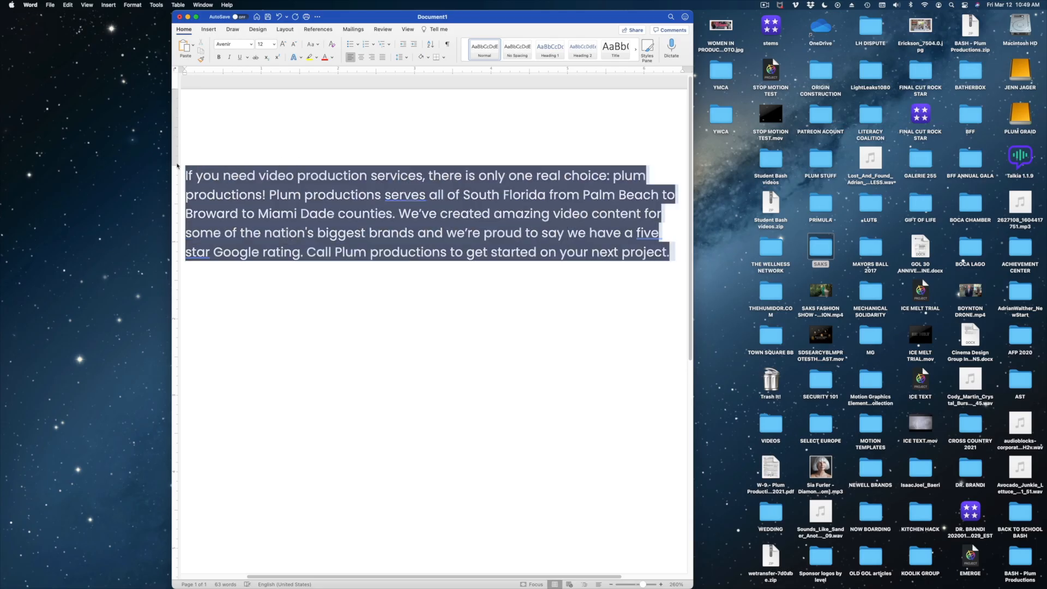
- Switch to Talkia, paste the Plum Productions script as the text to speak, and have it spoken aloud
mouse_move(561, 571)
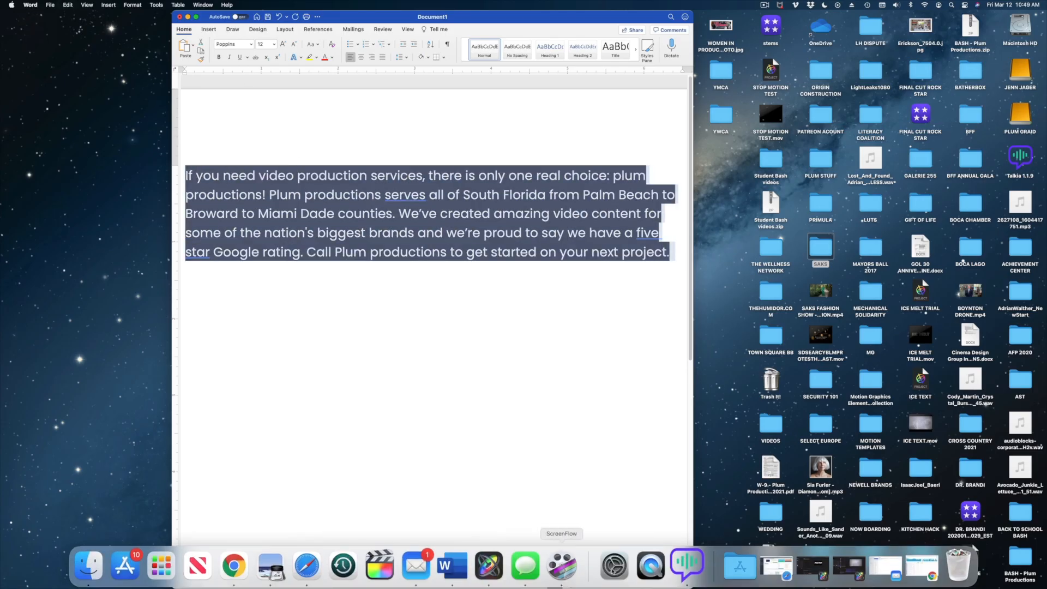
click(681, 560)
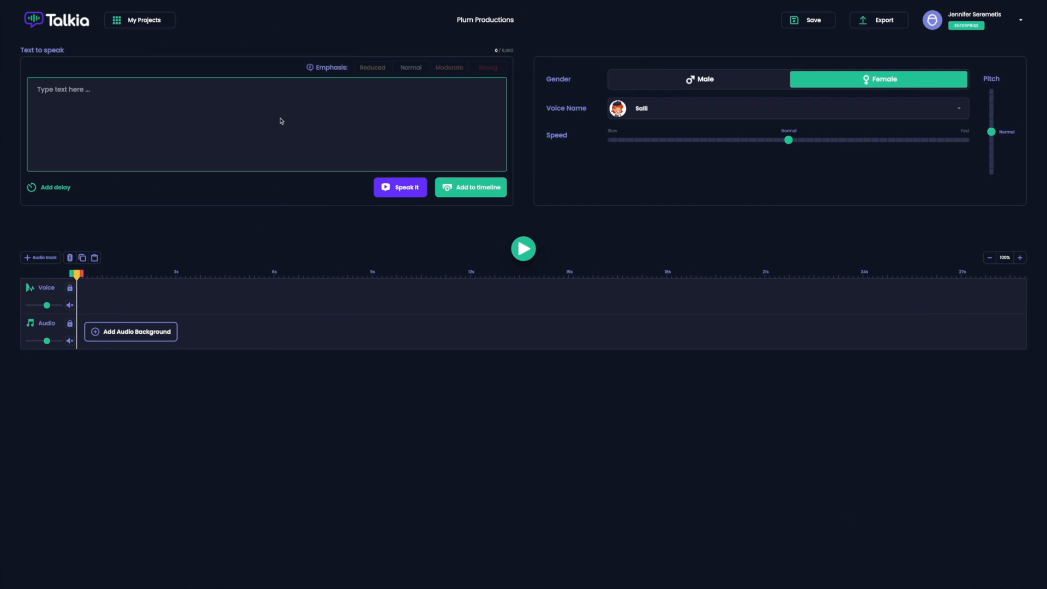
click(137, 84)
text(If you need video production services, there is only one real choice: plum productions! Plum productions serves all of South Florida from Palm Beach to Broward to Miami Dade counties. We’ve created amazing video content for some of the nation’s biggest brands and we’re proud to say we have a five star Google rating. Call Plum productions to get started on your next project.)
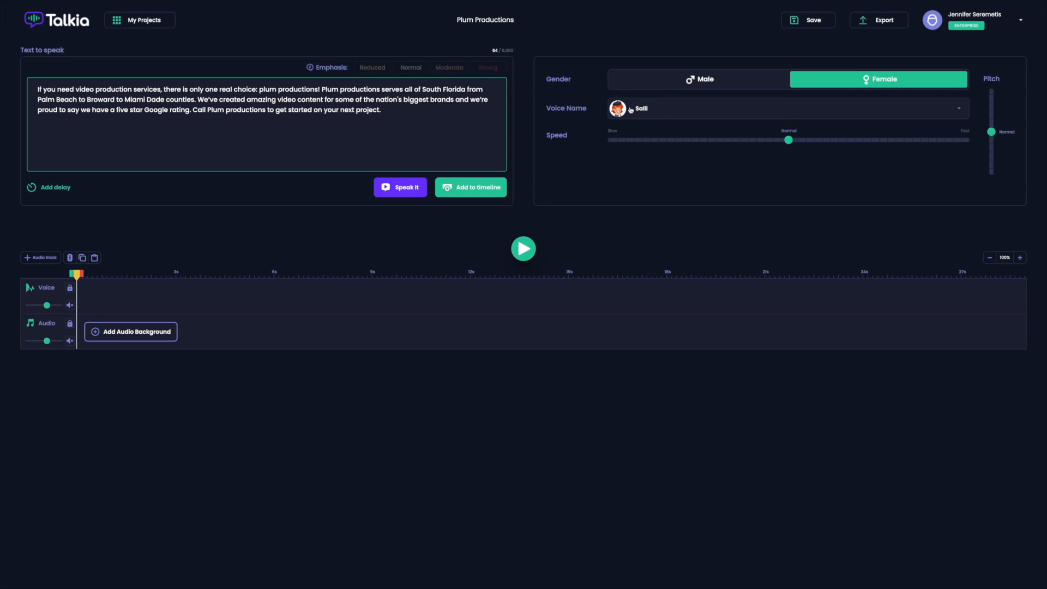
click(405, 188)
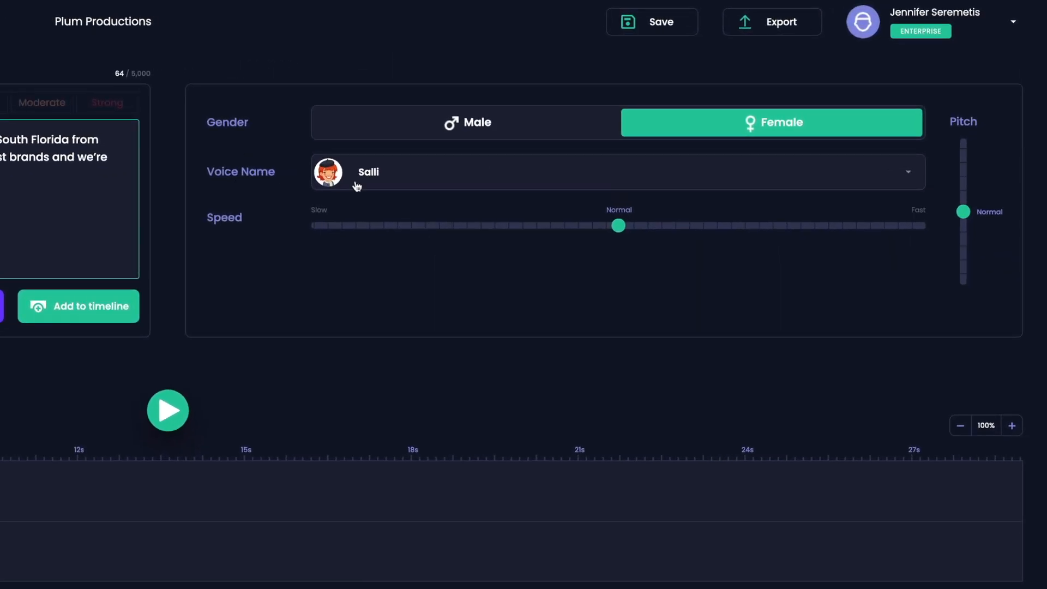
- Open the voice selection and look through the Amazon Polly wavenet female voices
click(691, 172)
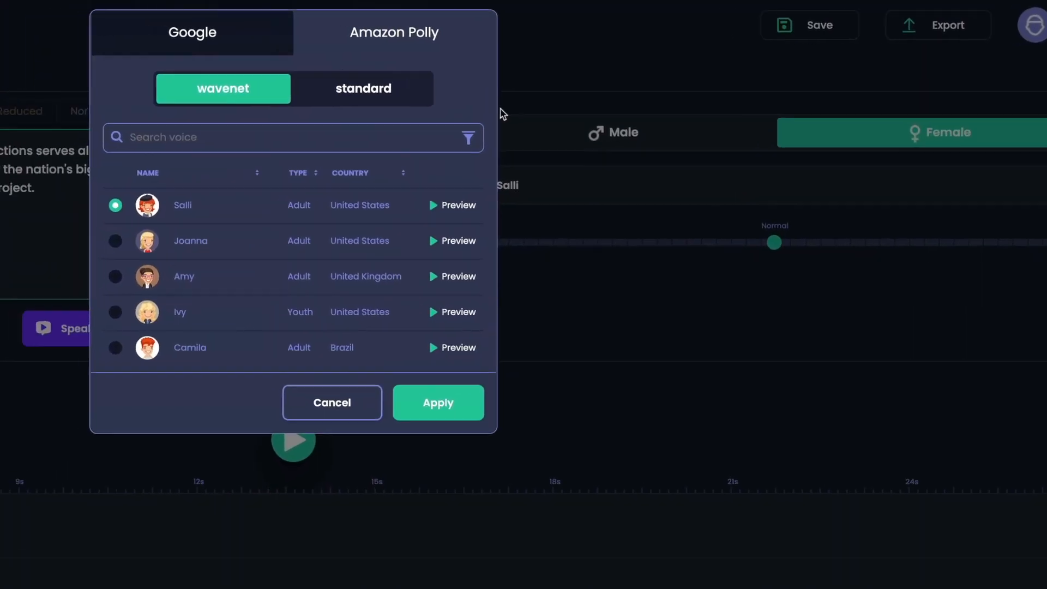
scroll(452, 277, down, 3)
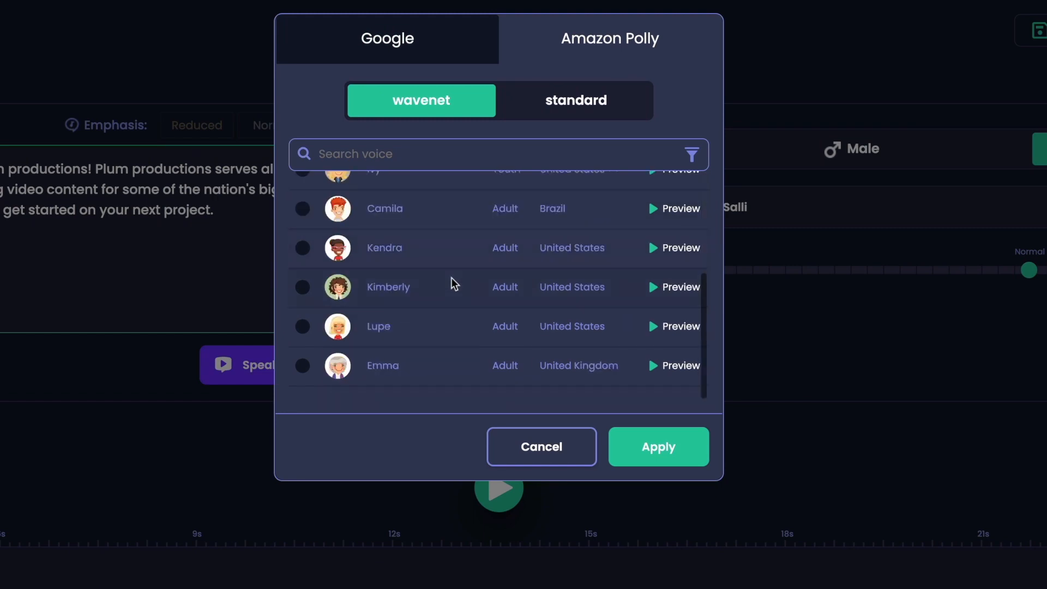
scroll(600, 276, up, 4)
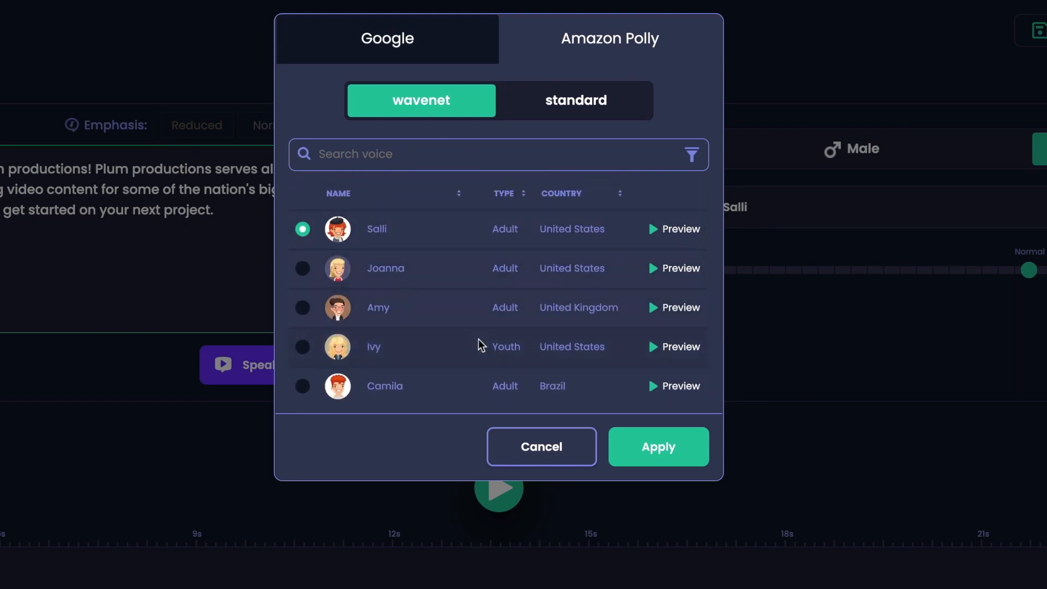
scroll(426, 373, down, 3)
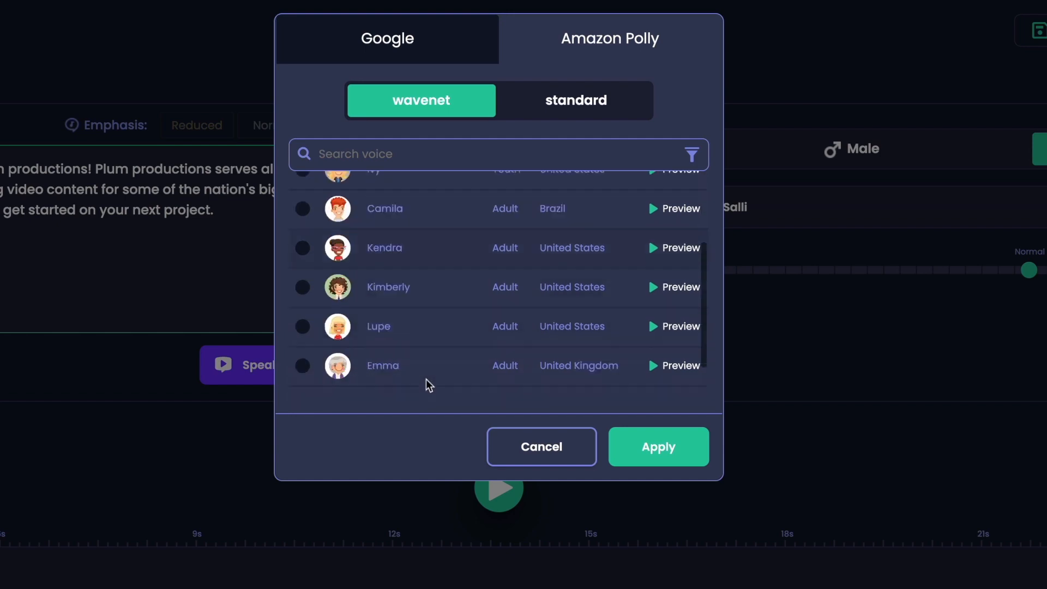
scroll(519, 285, up, 3)
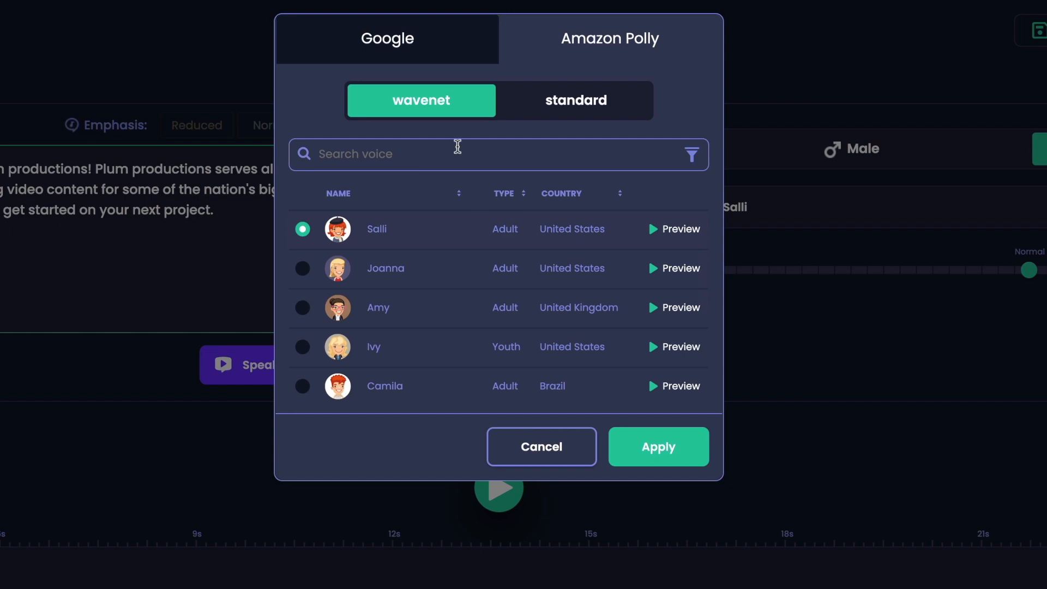
- Look through the Google wavenet voices and check Google's standard voices
click(460, 42)
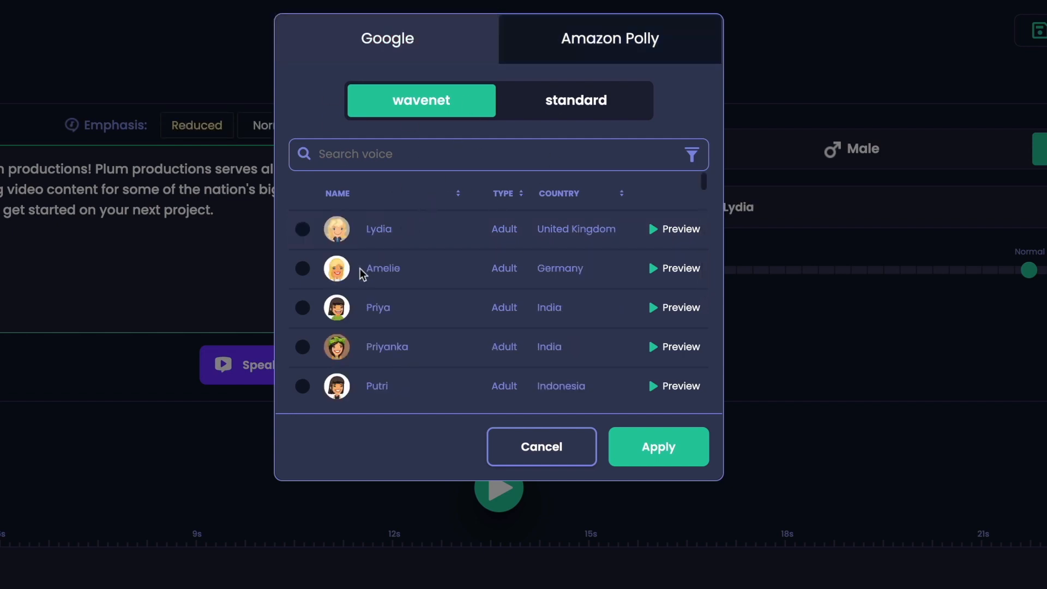
scroll(572, 296, down, 10)
scroll(570, 288, down, 10)
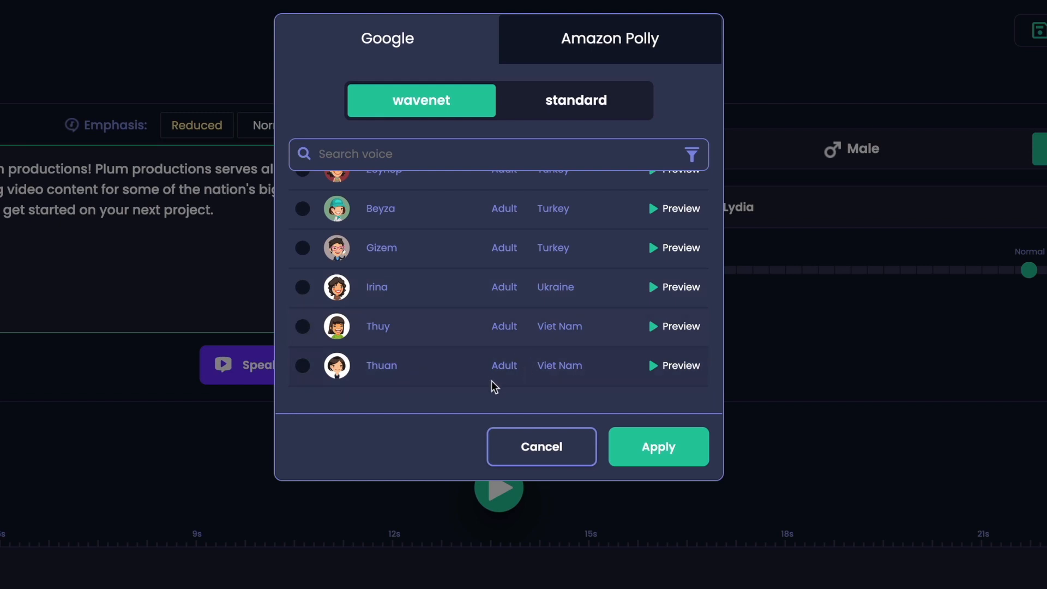
scroll(548, 322, up, 15)
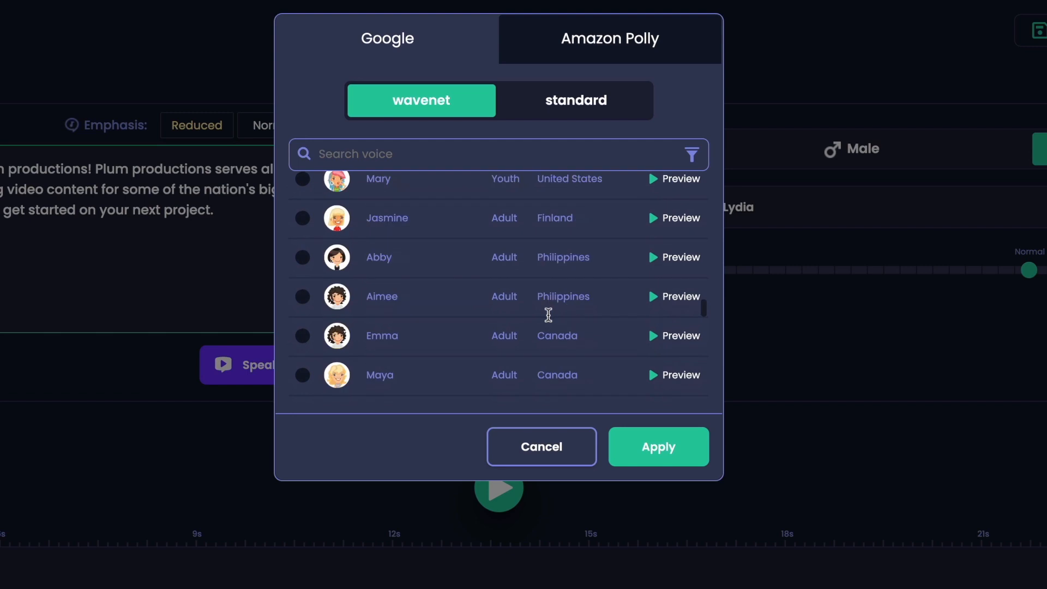
scroll(592, 308, up, 10)
scroll(581, 313, up, 5)
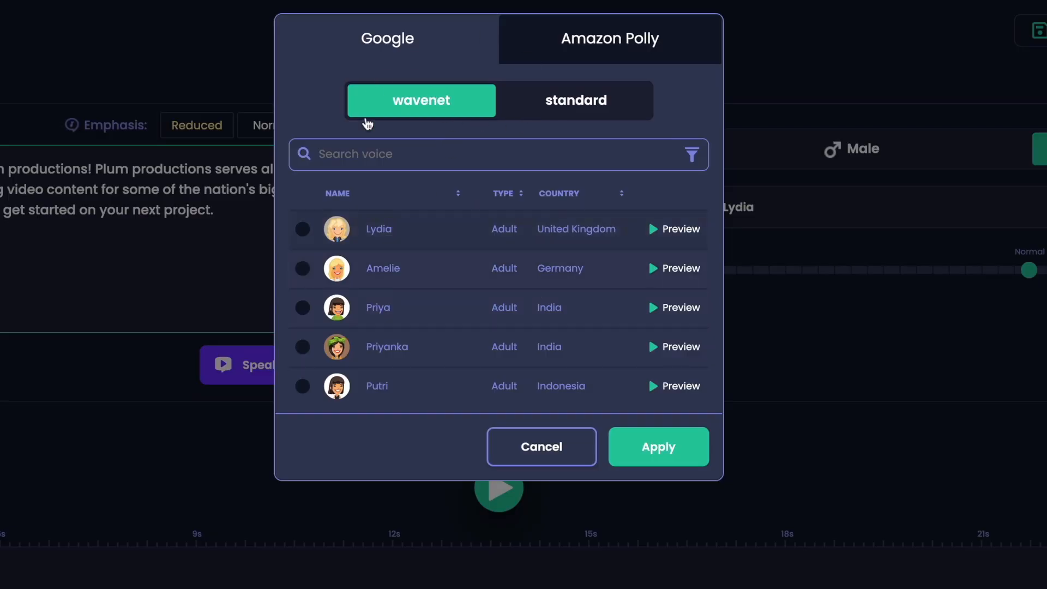
click(573, 115)
click(457, 107)
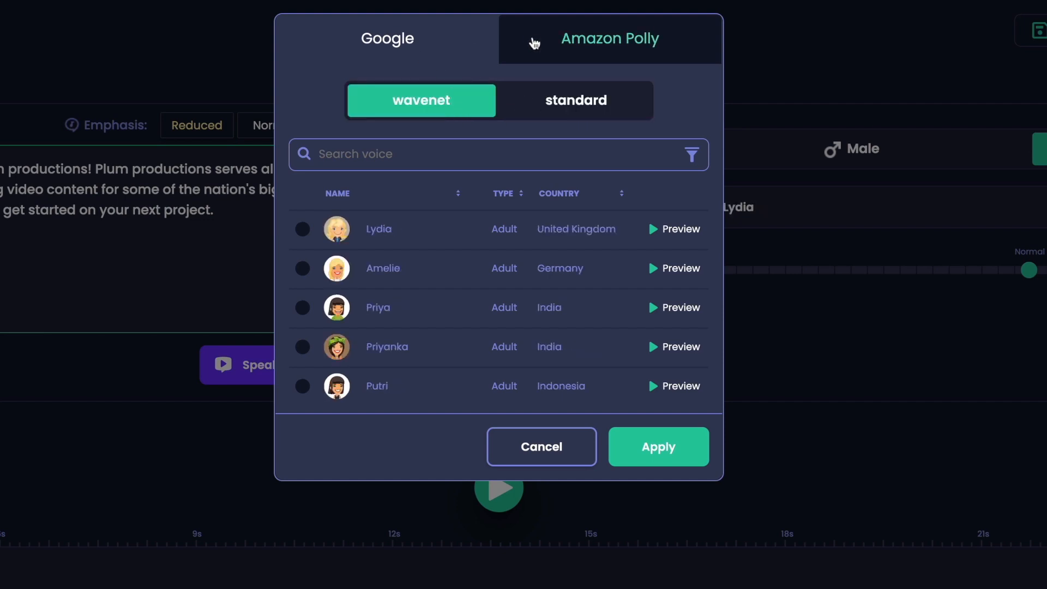
- Compare the Amazon Polly wavenet voices with the other sets and preview the voice Salli
click(532, 40)
click(576, 103)
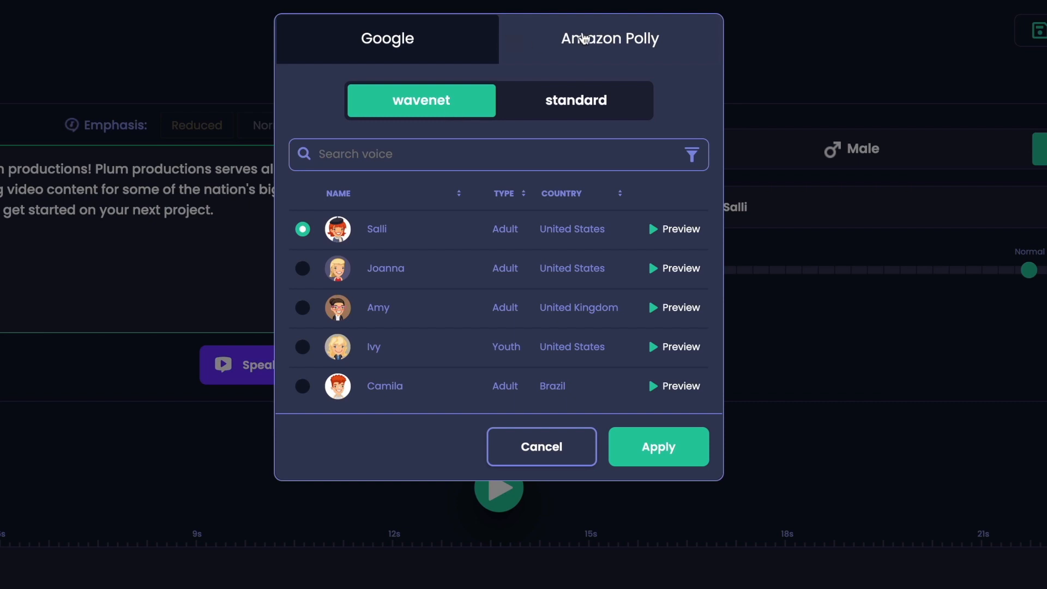
click(512, 39)
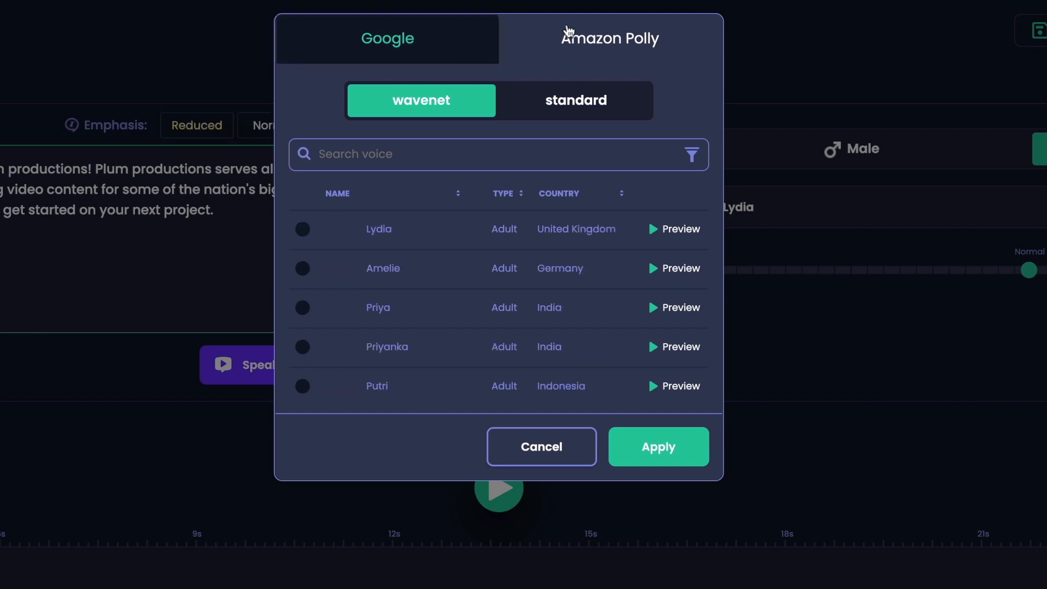
scroll(561, 297, down, 2)
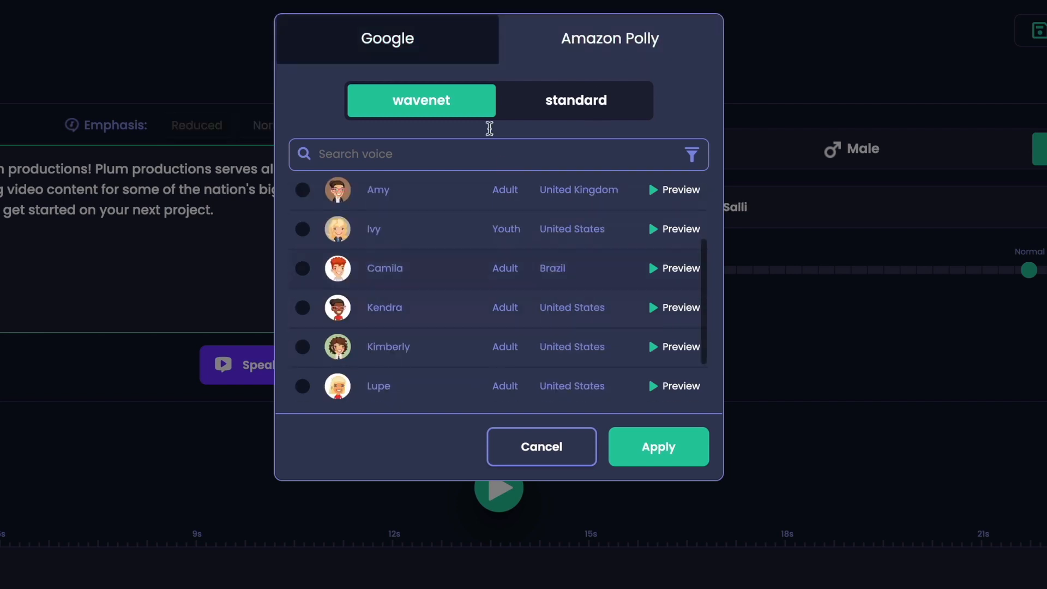
scroll(469, 335, down, 2)
scroll(469, 335, up, 5)
click(675, 232)
scroll(642, 256, down, 3)
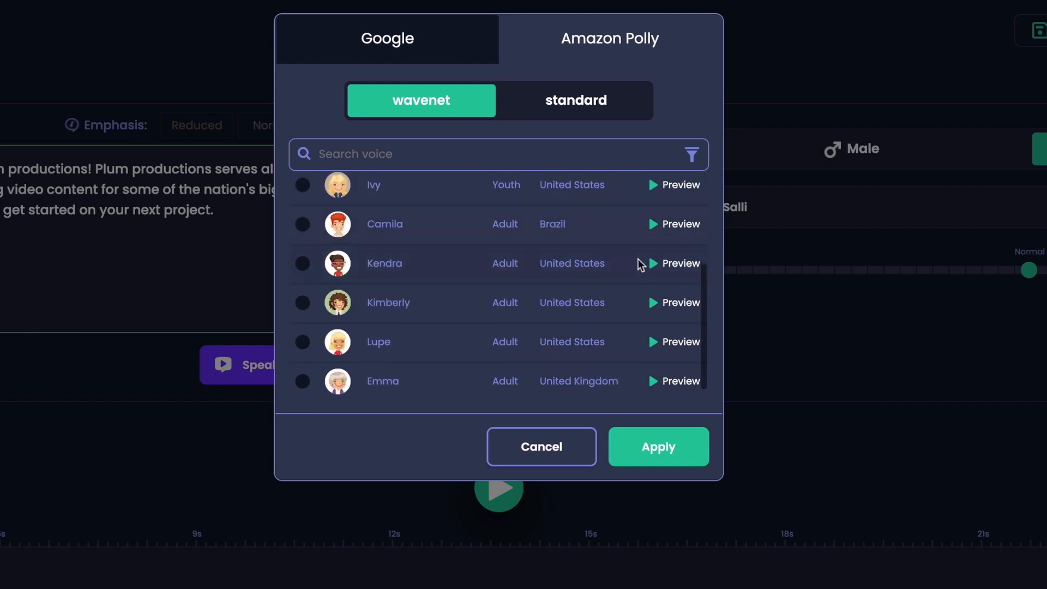
- Examine the full list of Amazon Polly standard voices
click(617, 118)
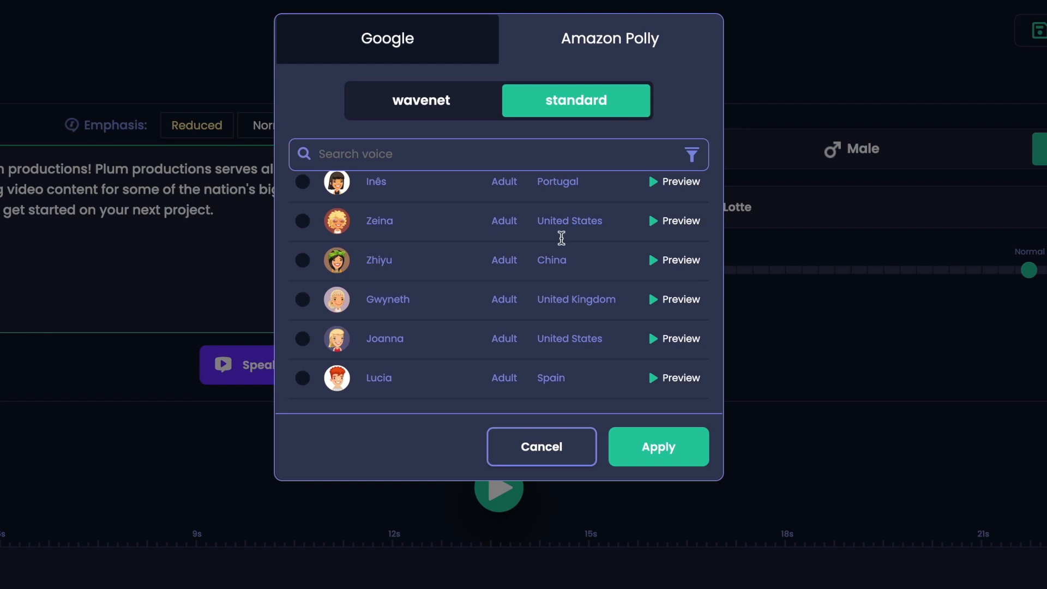
scroll(563, 236, down, 10)
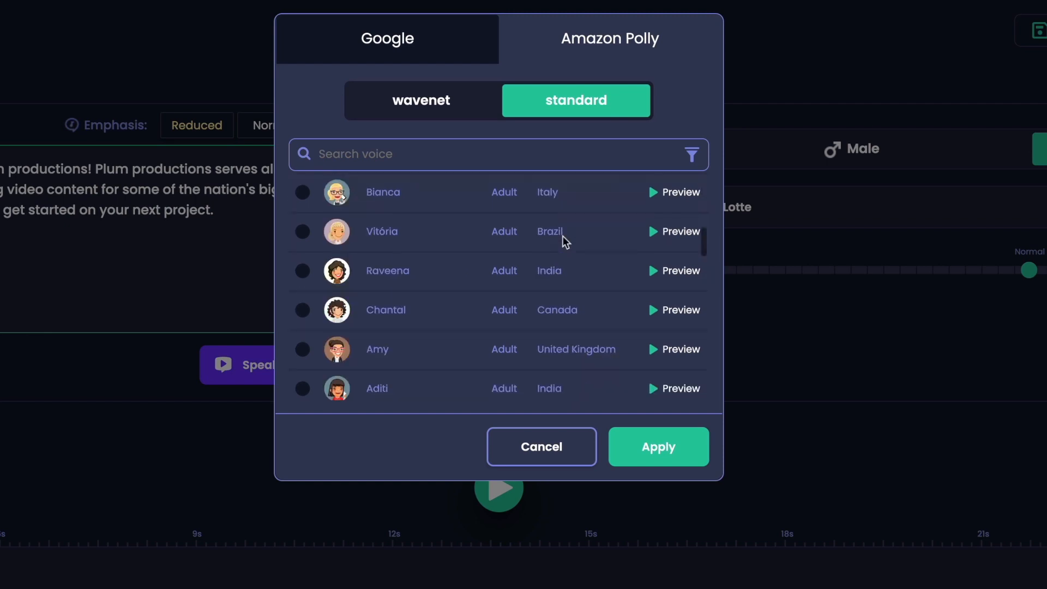
scroll(562, 235, down, 10)
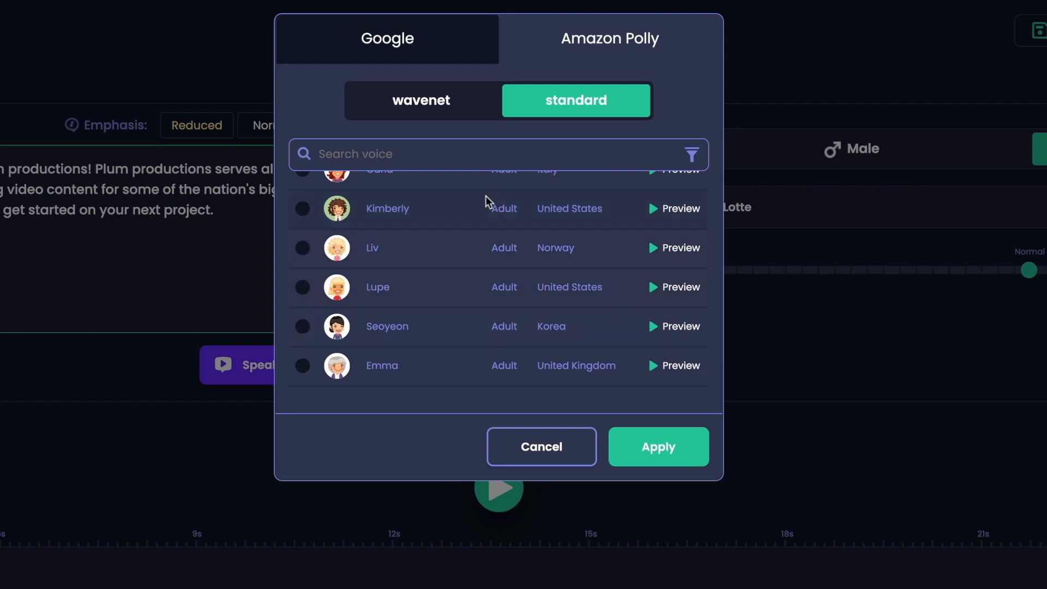
- Preview the Amazon Polly wavenet voices Joanna, Ivy and Kendra
click(469, 111)
scroll(570, 272, up, 4)
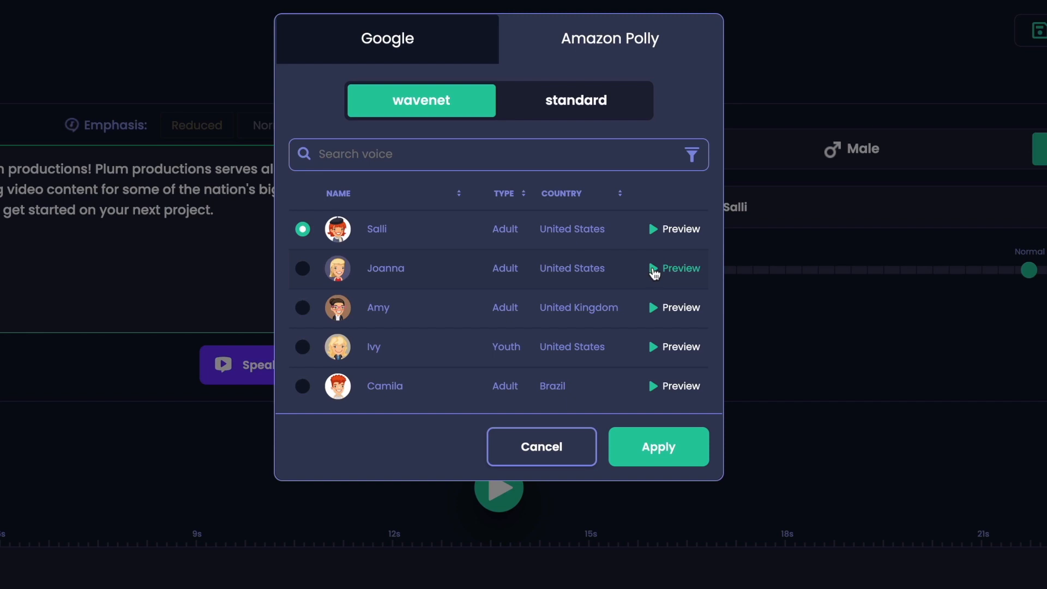
click(654, 273)
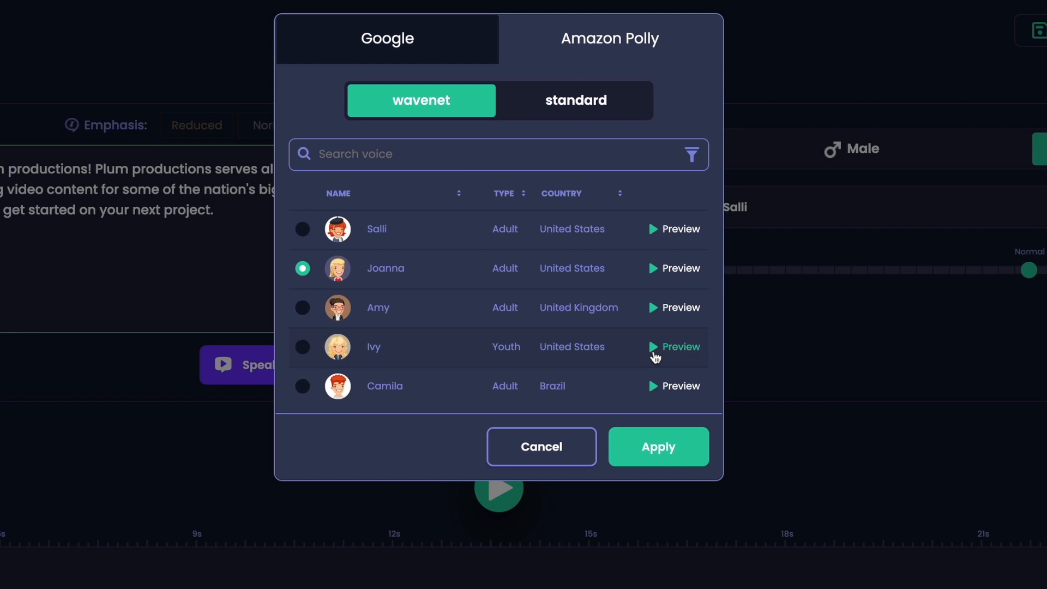
click(655, 357)
scroll(656, 355, down, 2)
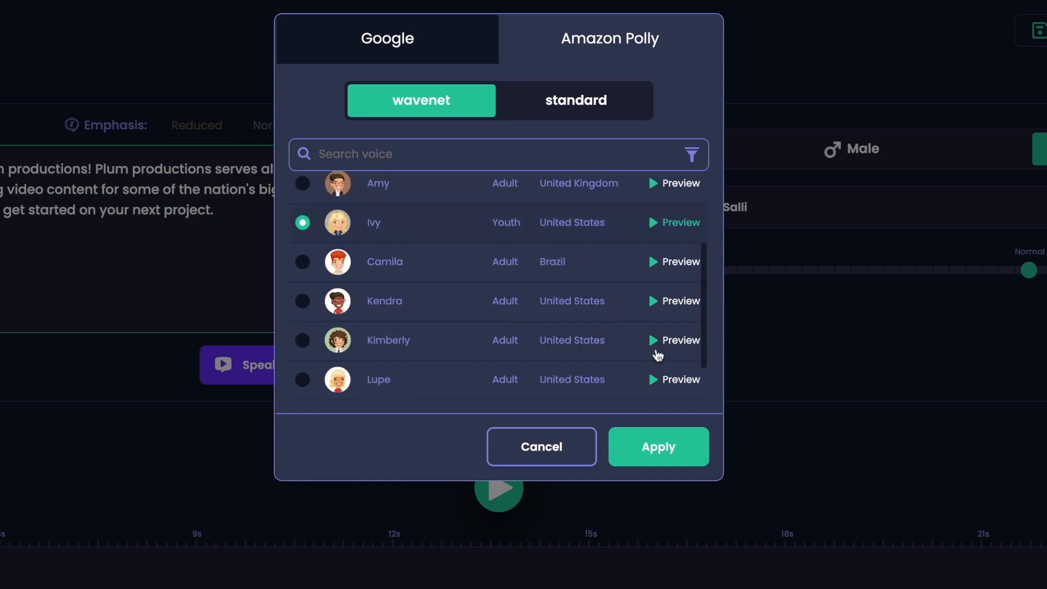
click(658, 298)
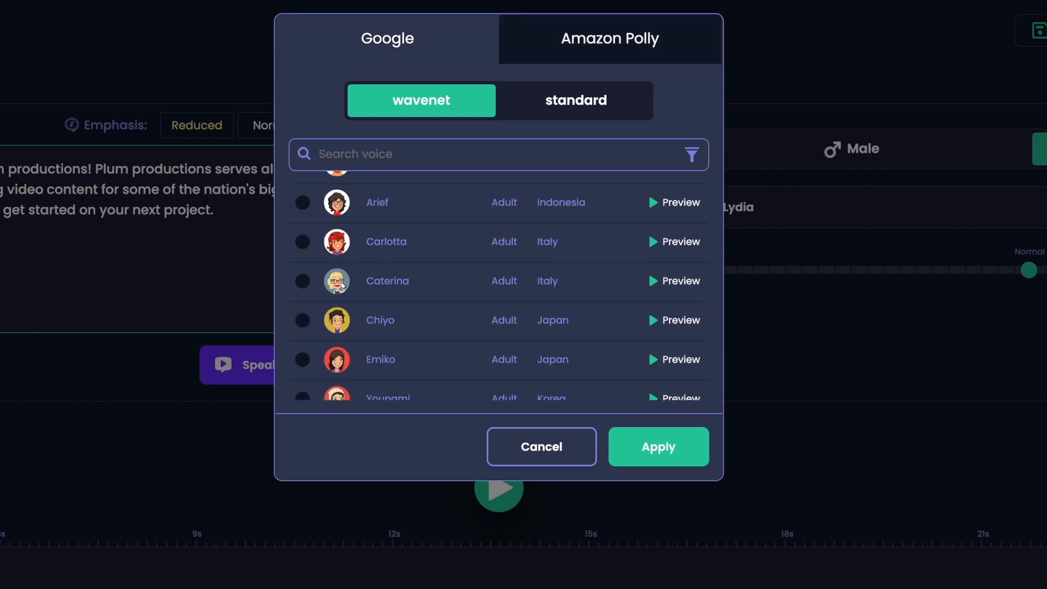
- Search the Google wavenet voices for "lina" and apply the United States voice Lina
text(lina)
click(404, 284)
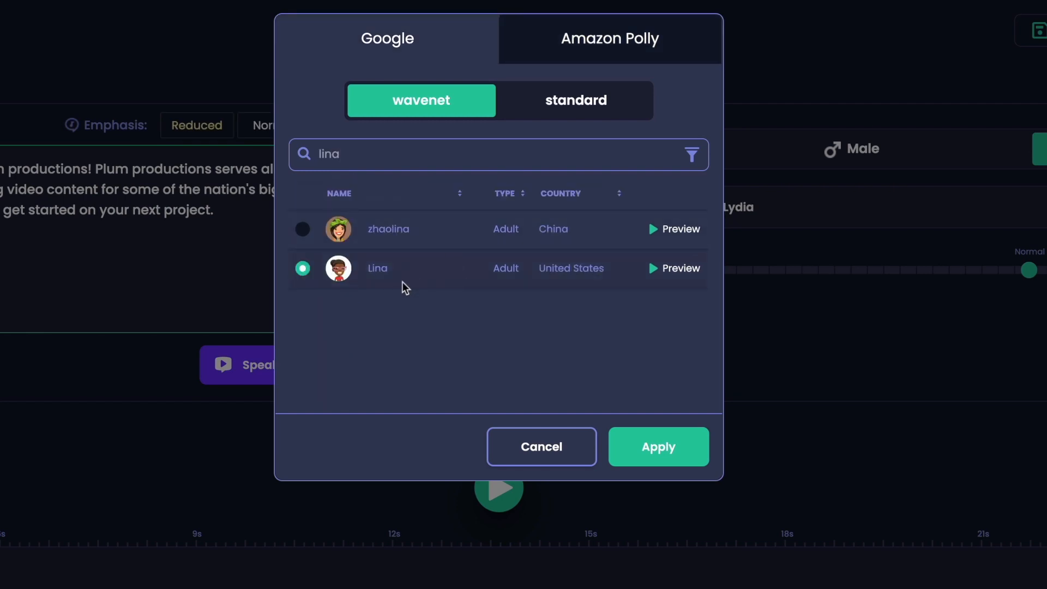
click(665, 444)
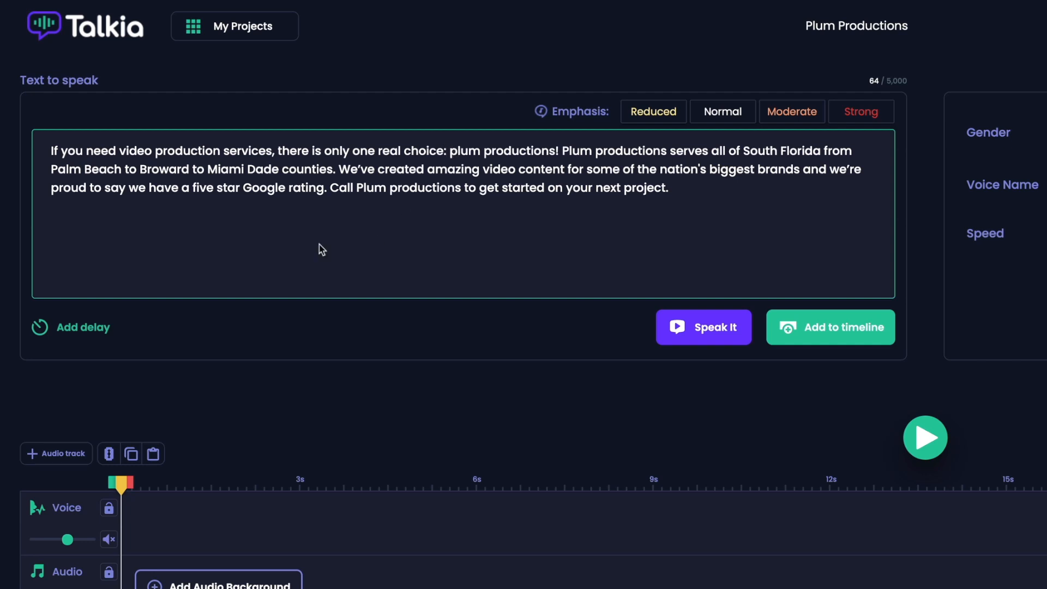
- Insert a 0.4s delay after "choice:" and 0.2s delays after "Palm Beach" and "Broward" in the script
click(97, 331)
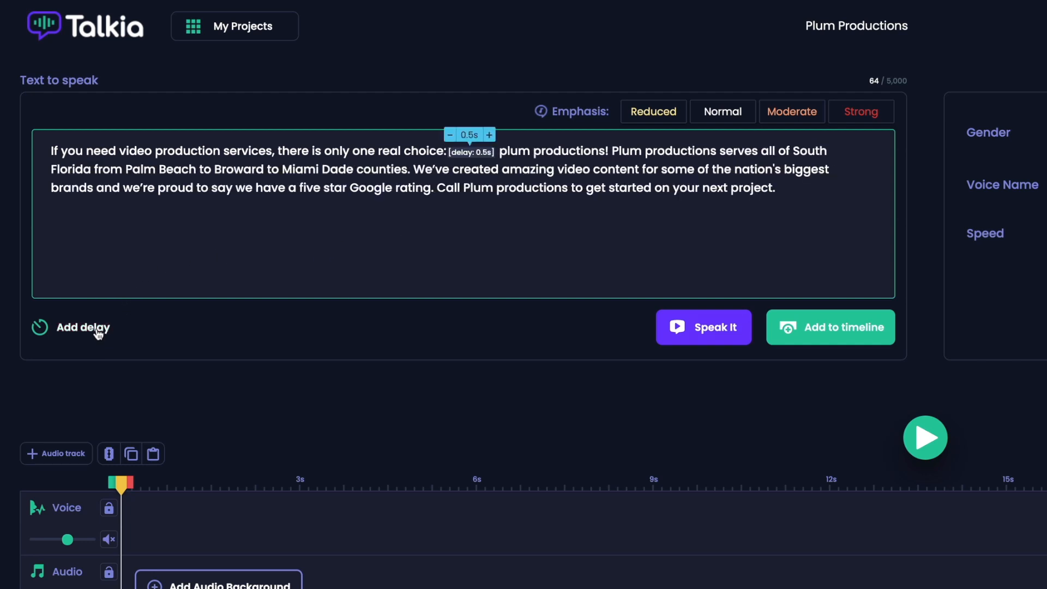
click(449, 136)
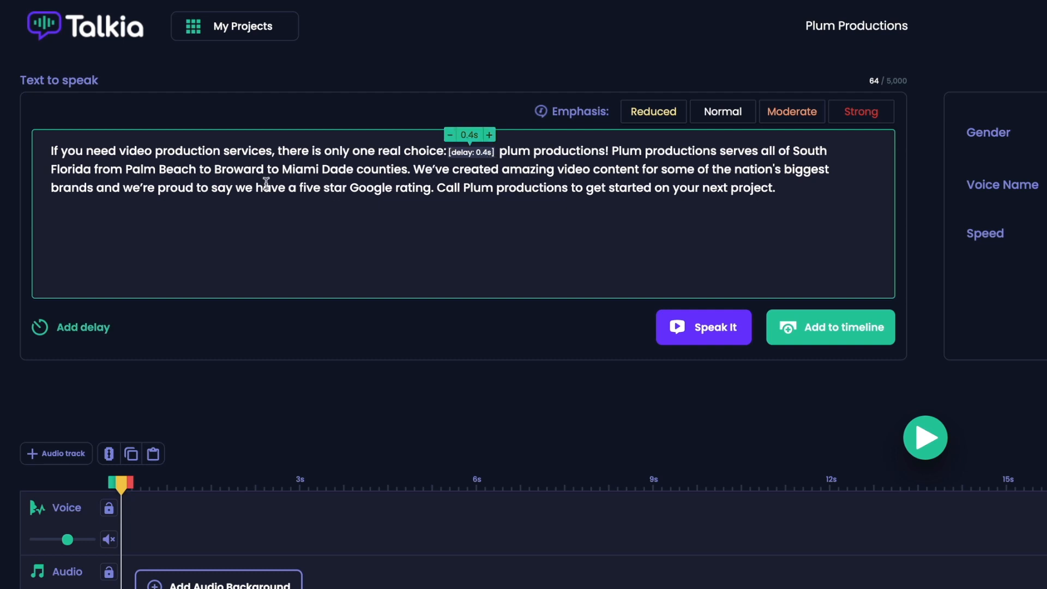
click(199, 169)
click(95, 327)
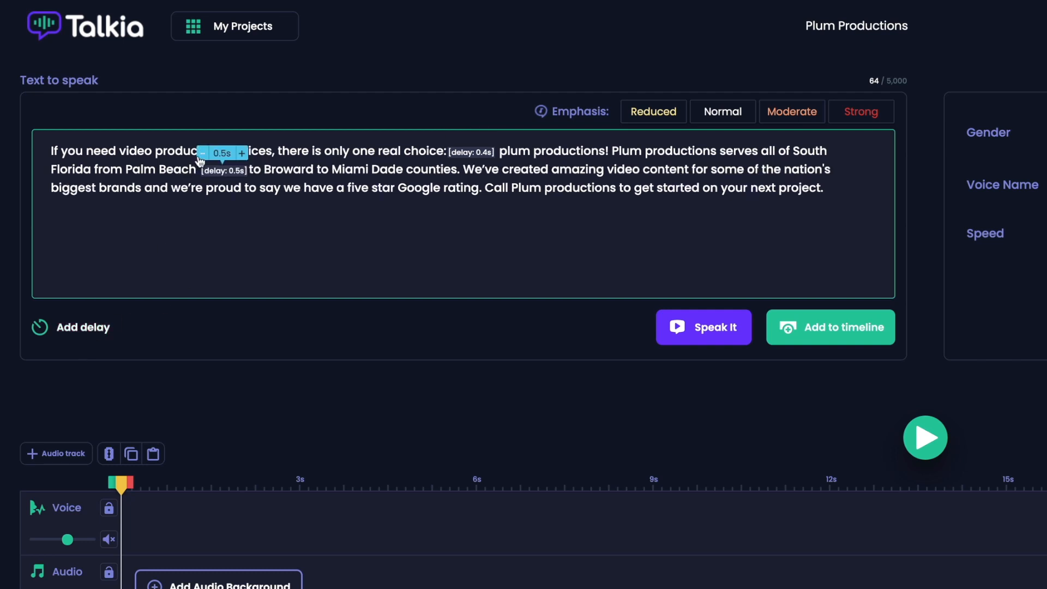
click(317, 174)
click(95, 327)
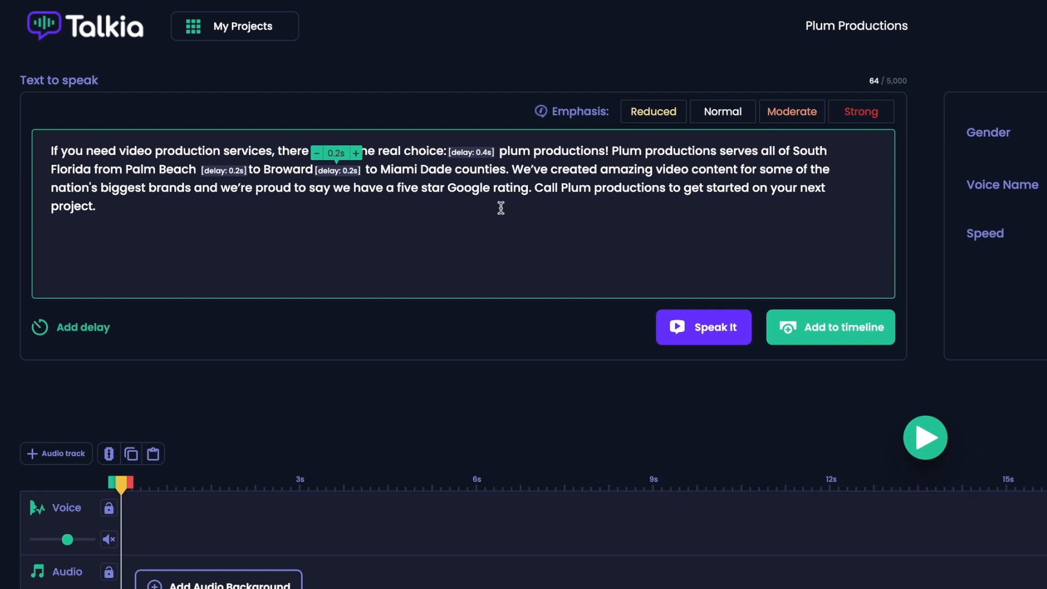
click(653, 211)
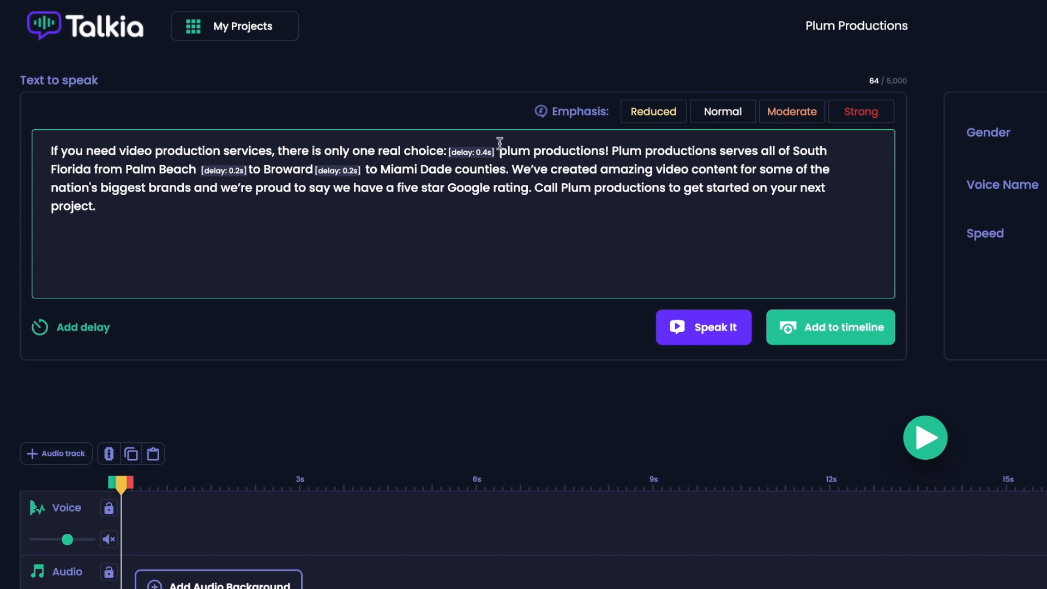
- Apply Strong emphasis to the first "plum productions!" in the script and have the text spoken
drag(496, 150, 607, 148)
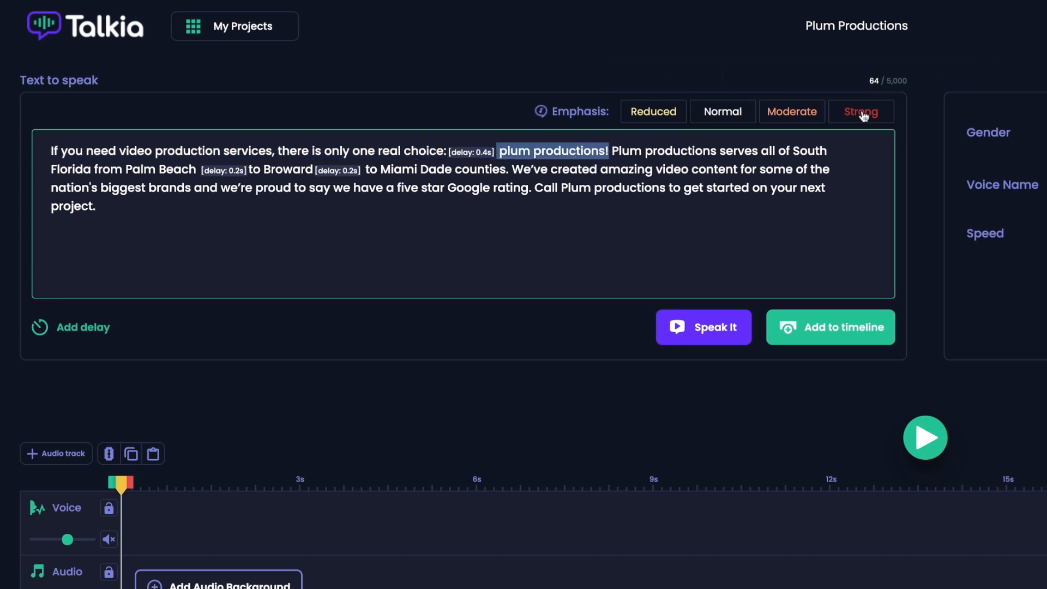
click(642, 126)
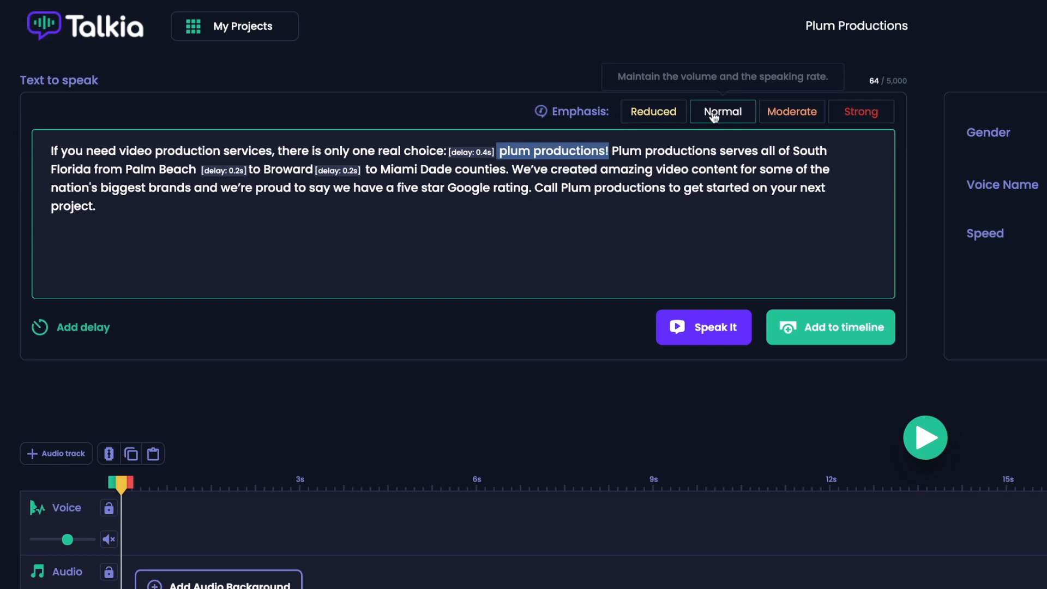
click(851, 118)
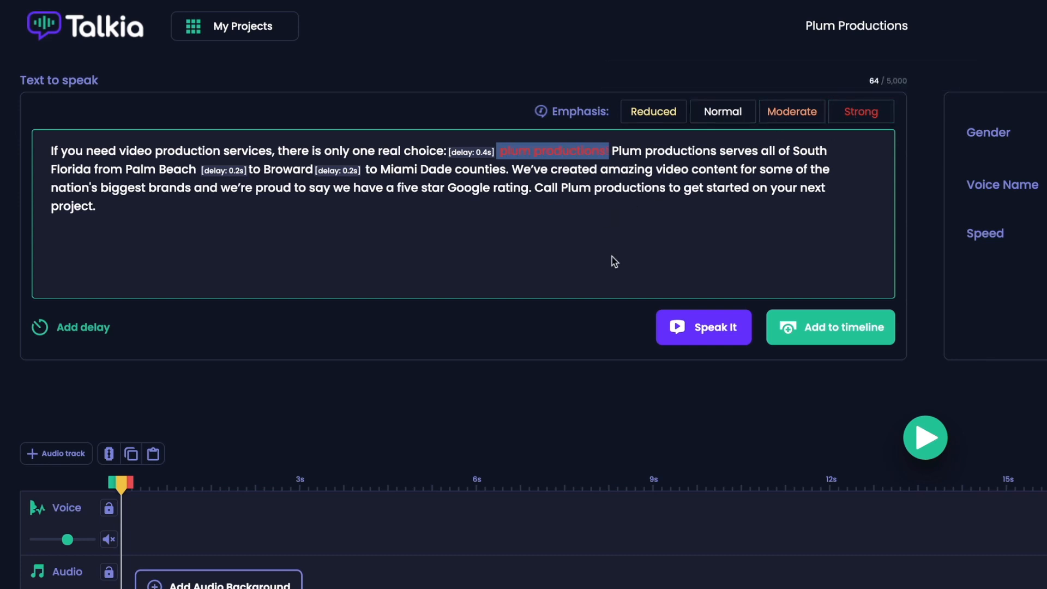
click(678, 341)
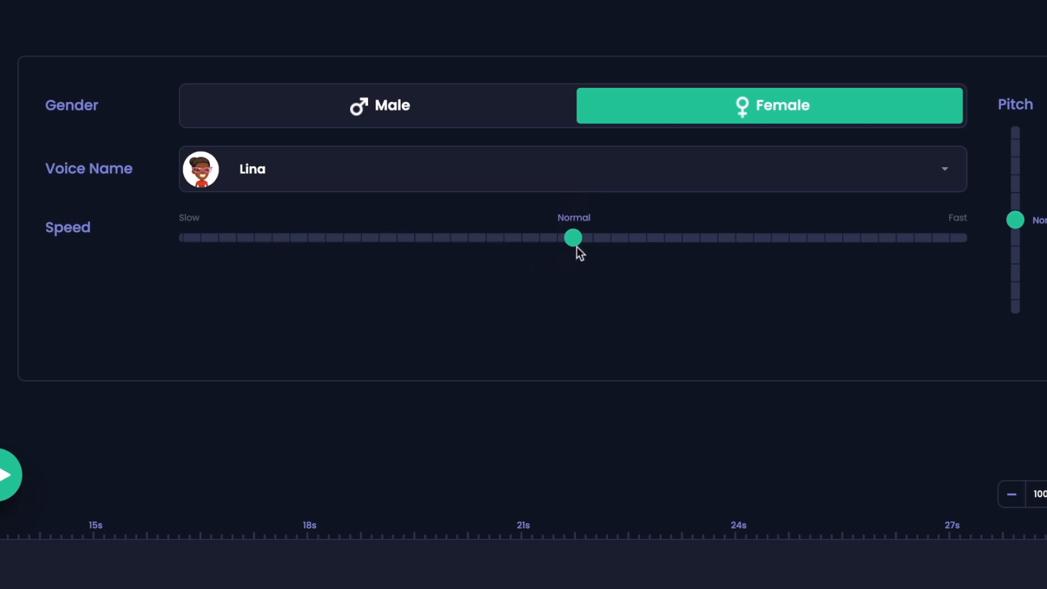
- Set the speech speed slightly above Normal, listening to the text at a faster setting to fine-tune it
mouse_move(577, 243)
drag(577, 243, 643, 248)
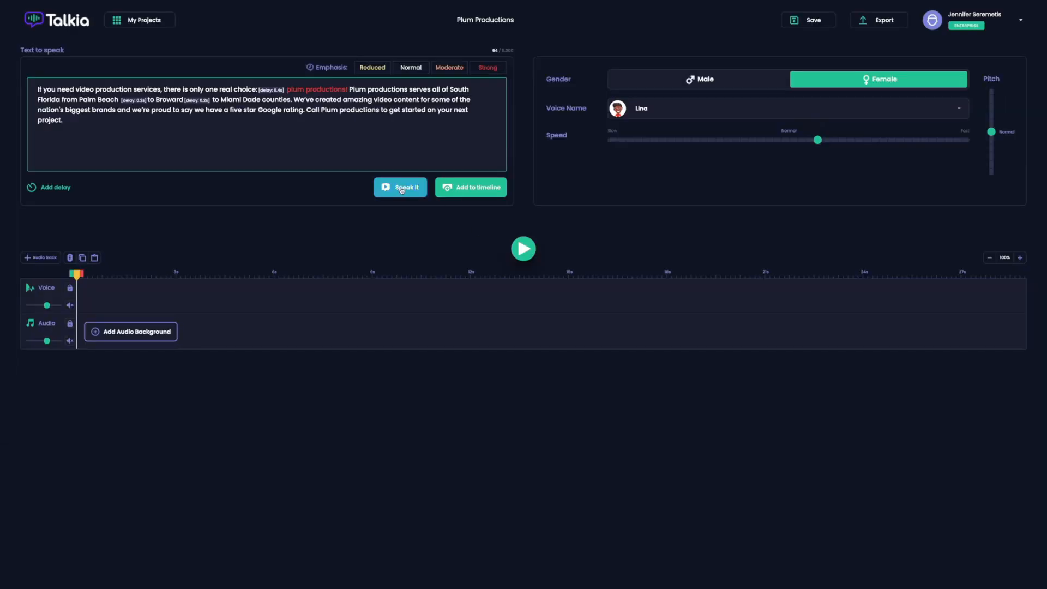
click(401, 188)
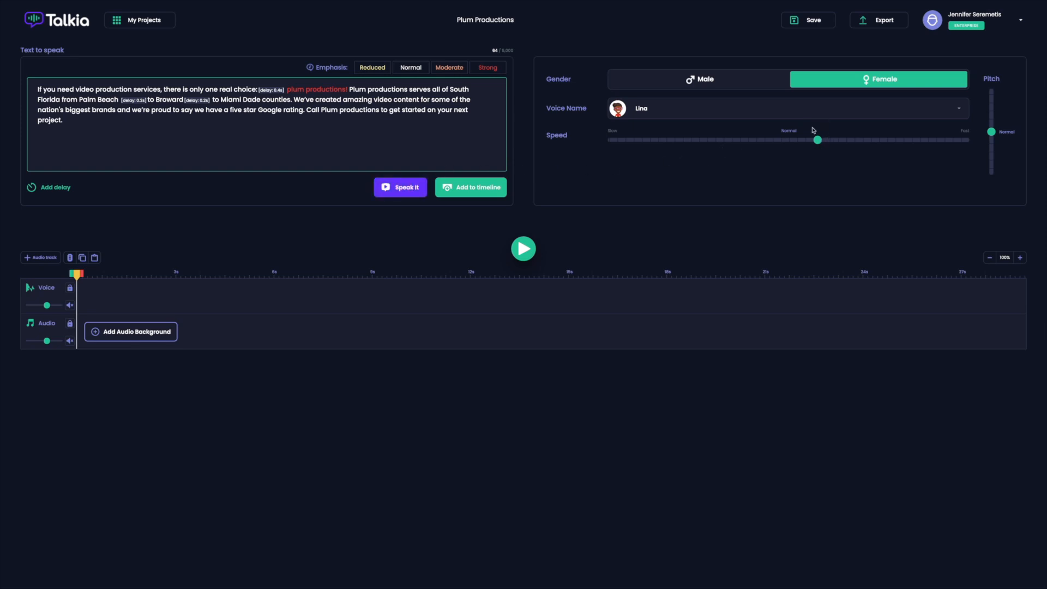
drag(815, 143, 806, 145)
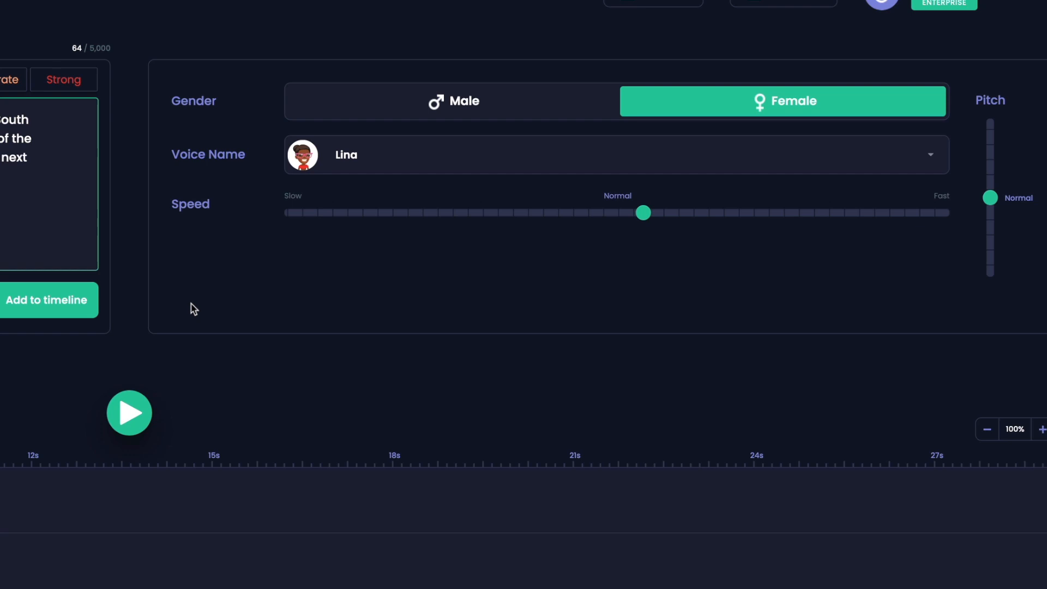
- Raise the pitch slightly above Normal with a spoken check, and add the voiceover to the timeline
drag(990, 198, 990, 182)
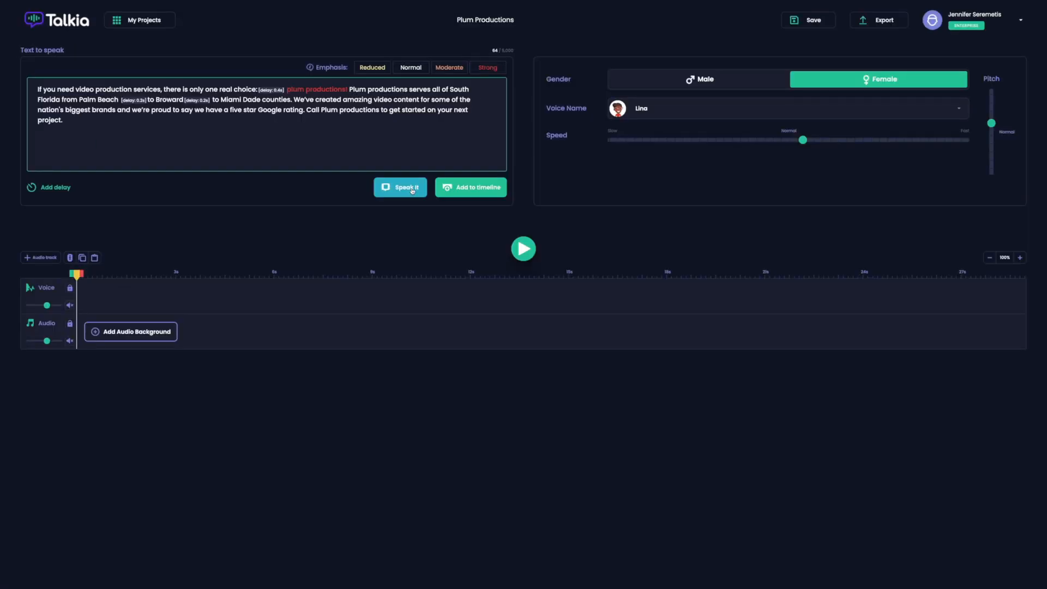
click(412, 191)
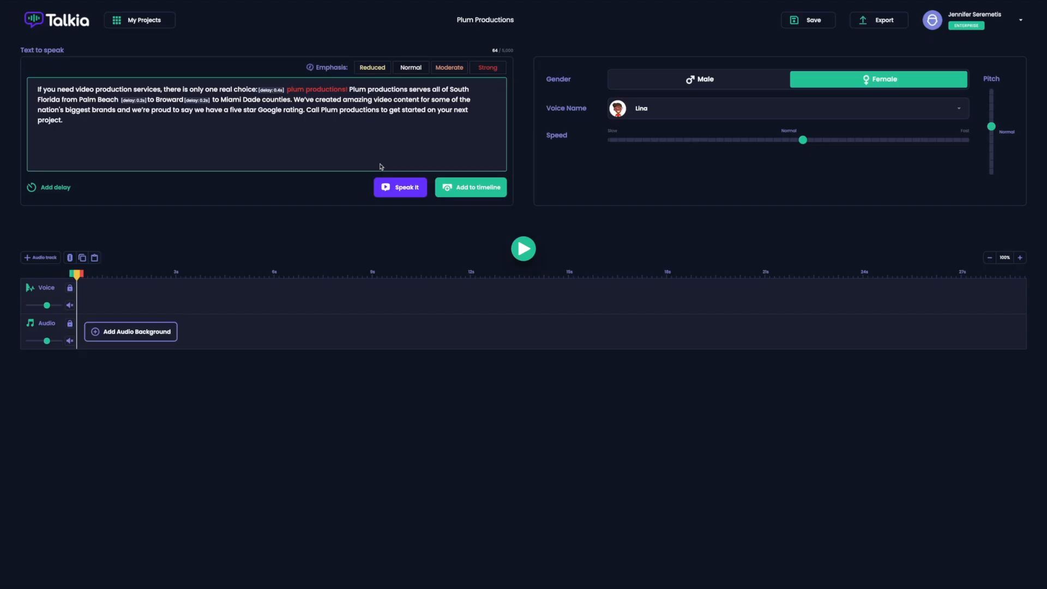
click(464, 188)
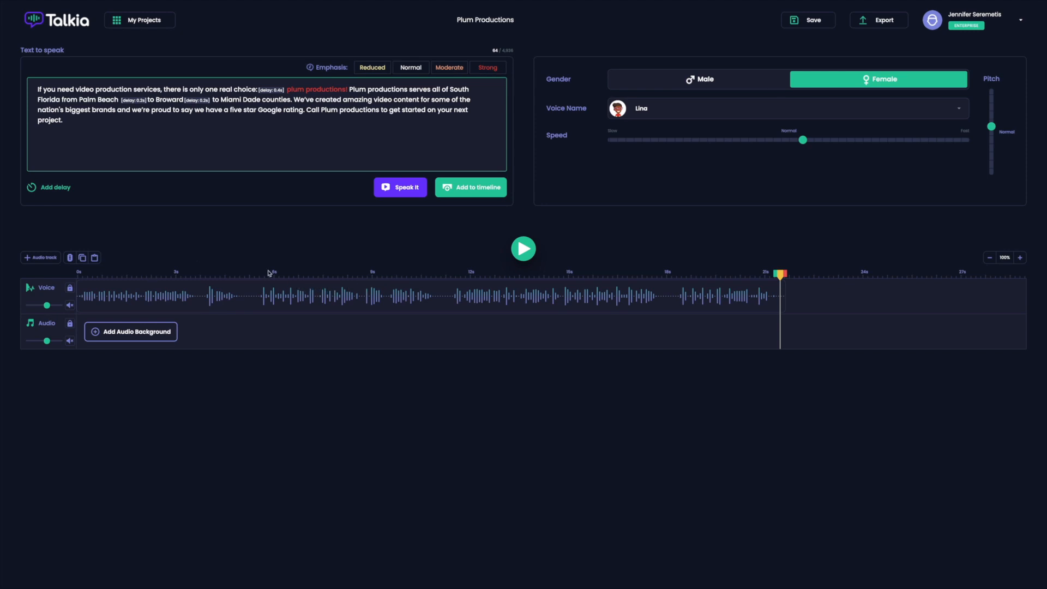
- Try cutting the pause from about 10.8 s to 11.4 s out of the voice clip, and undo the cut
mouse_move(780, 275)
mouse_down()
mouse_move(411, 269)
mouse_move(437, 280)
mouse_up()
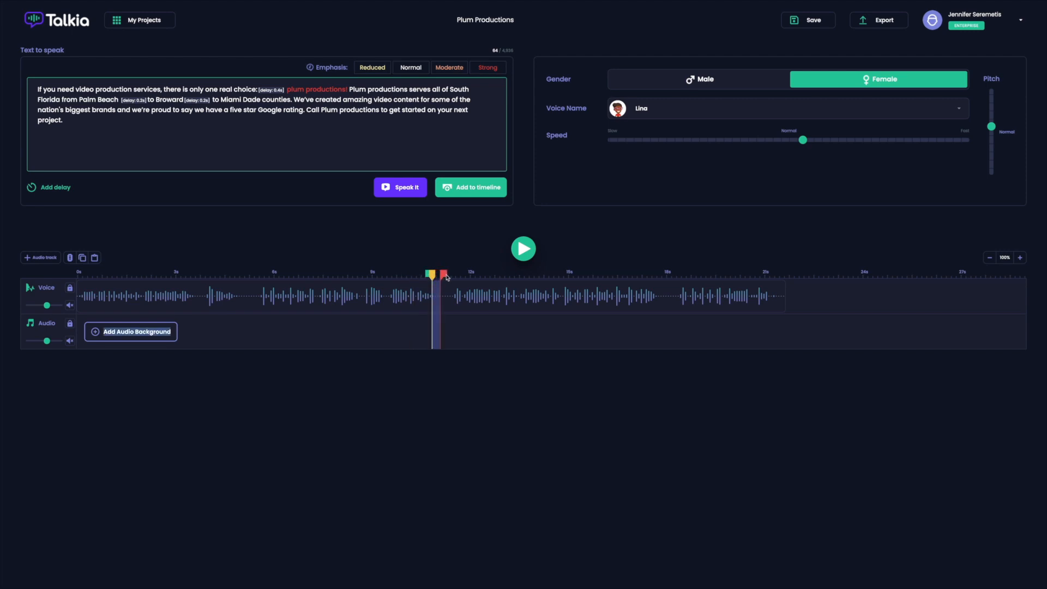
drag(439, 277, 457, 278)
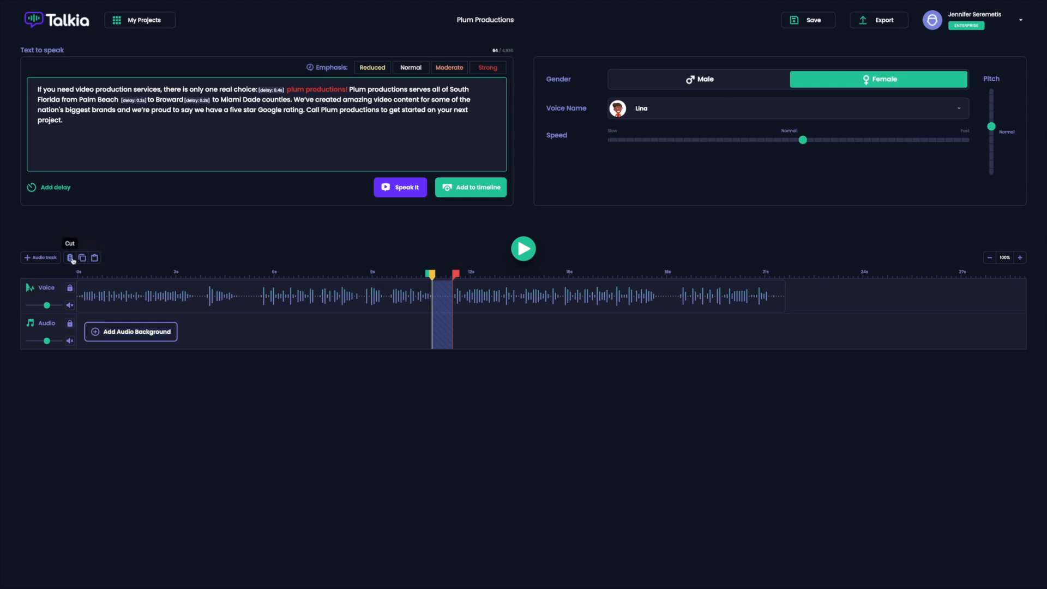
click(70, 258)
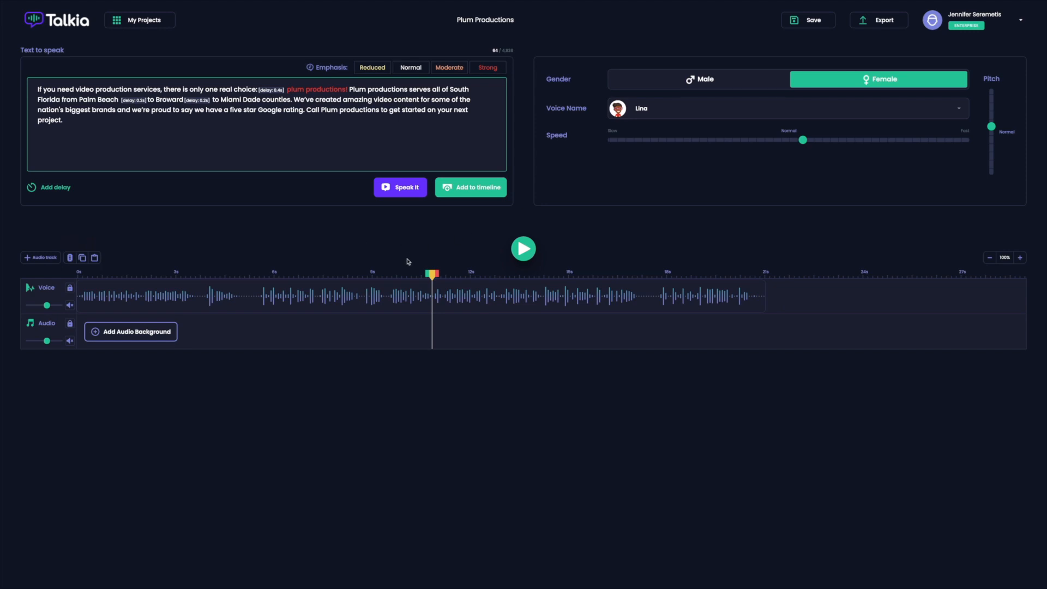
drag(433, 274, 401, 274)
click(522, 251)
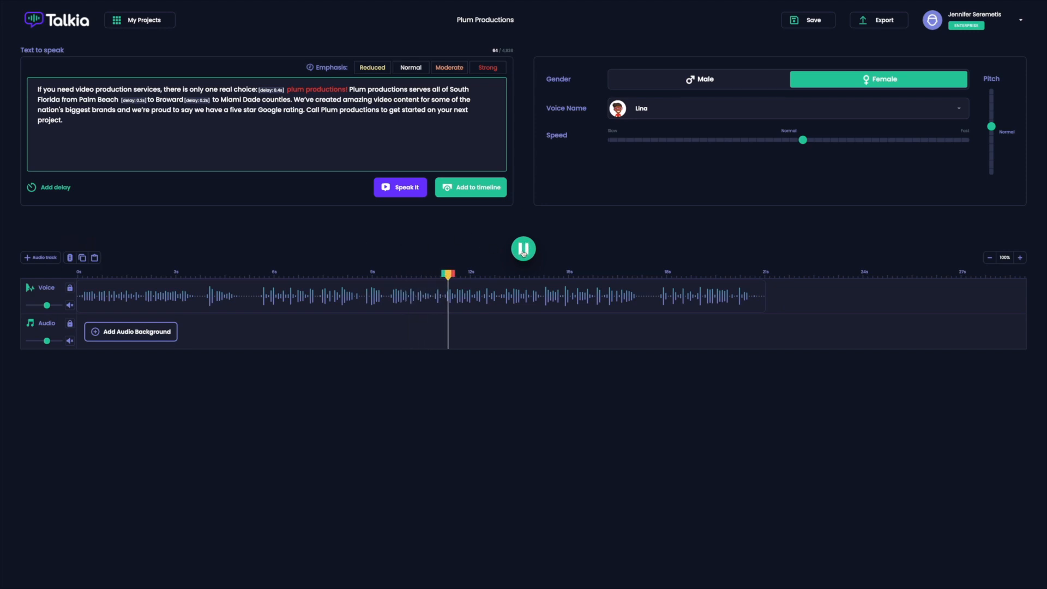
click(523, 251)
key(super+z)
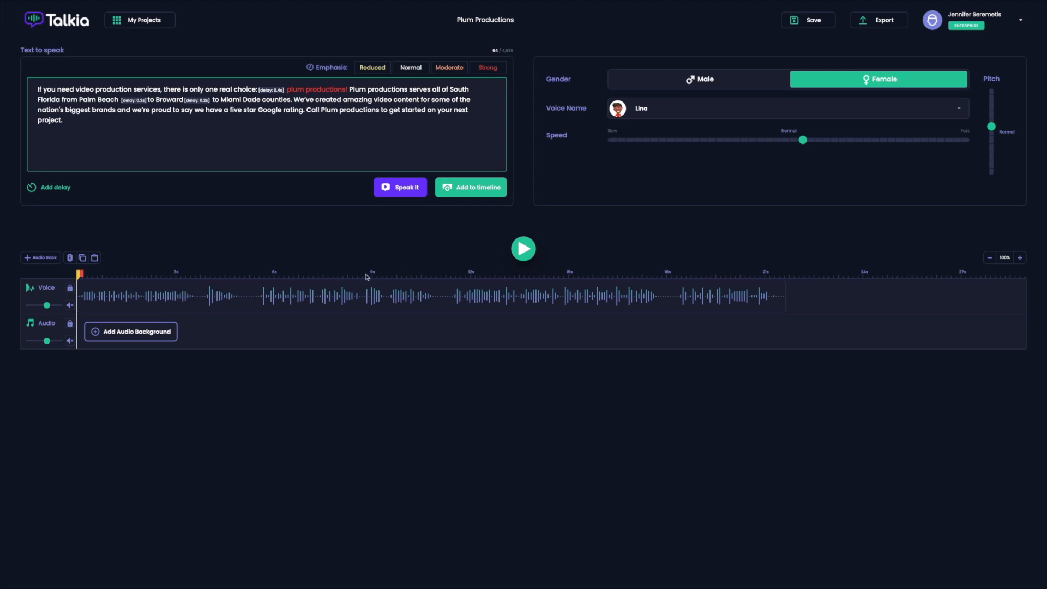
- Preview the background tracks Timeless, The Hard Way and Taking Off, and insert background music on the audio track
click(155, 330)
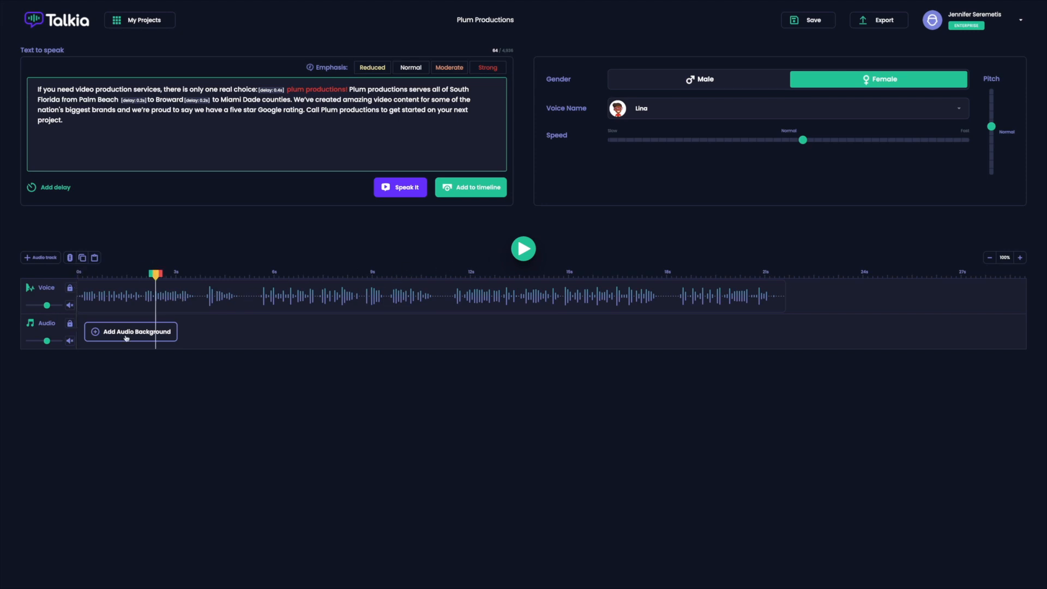
click(109, 334)
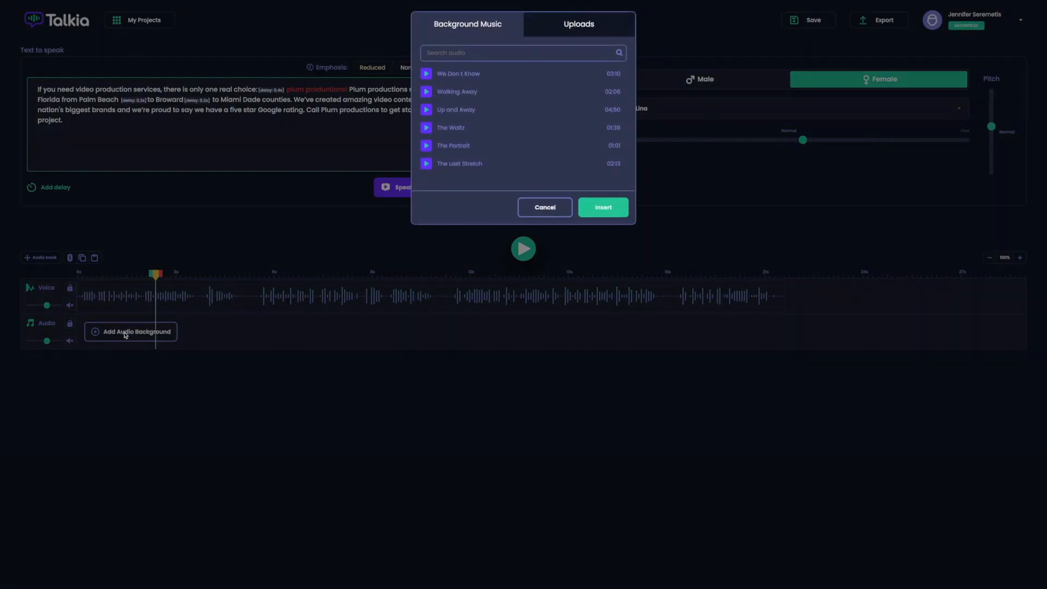
scroll(452, 141, down, 5)
click(426, 94)
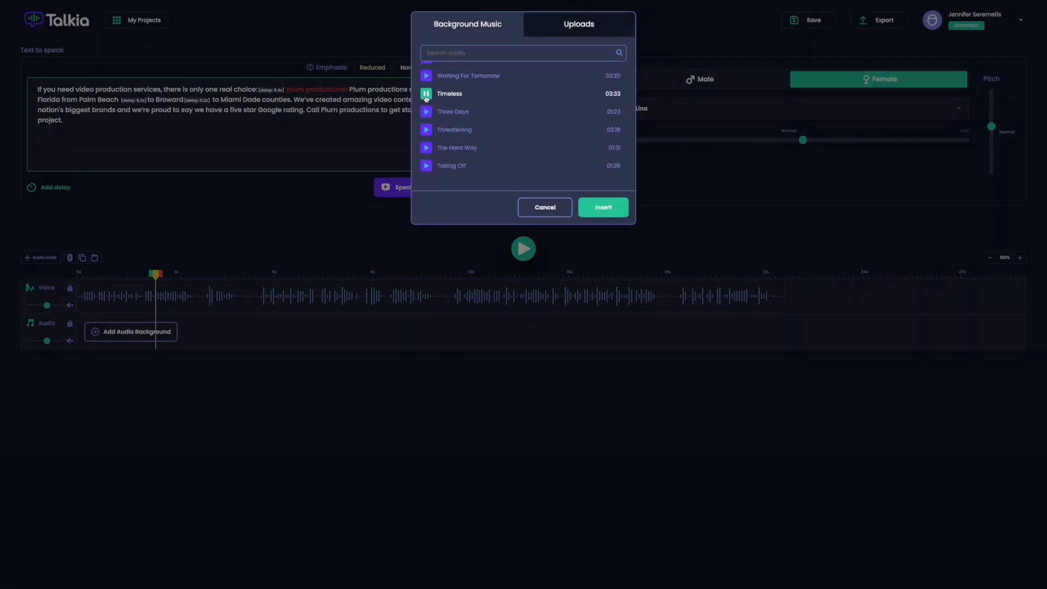
click(426, 148)
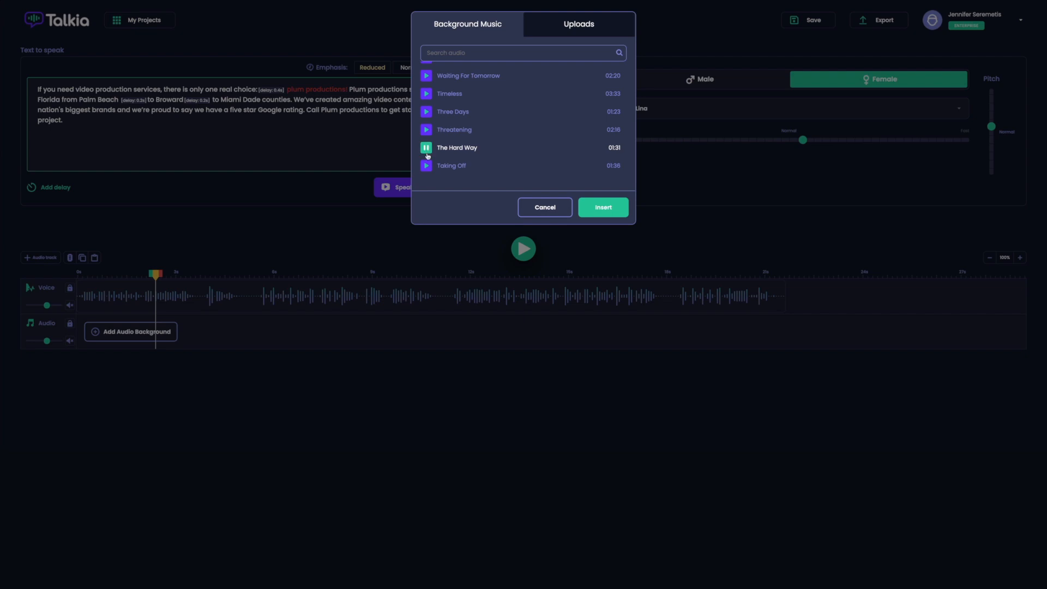
click(426, 166)
scroll(507, 141, down, 3)
scroll(507, 141, down, 5)
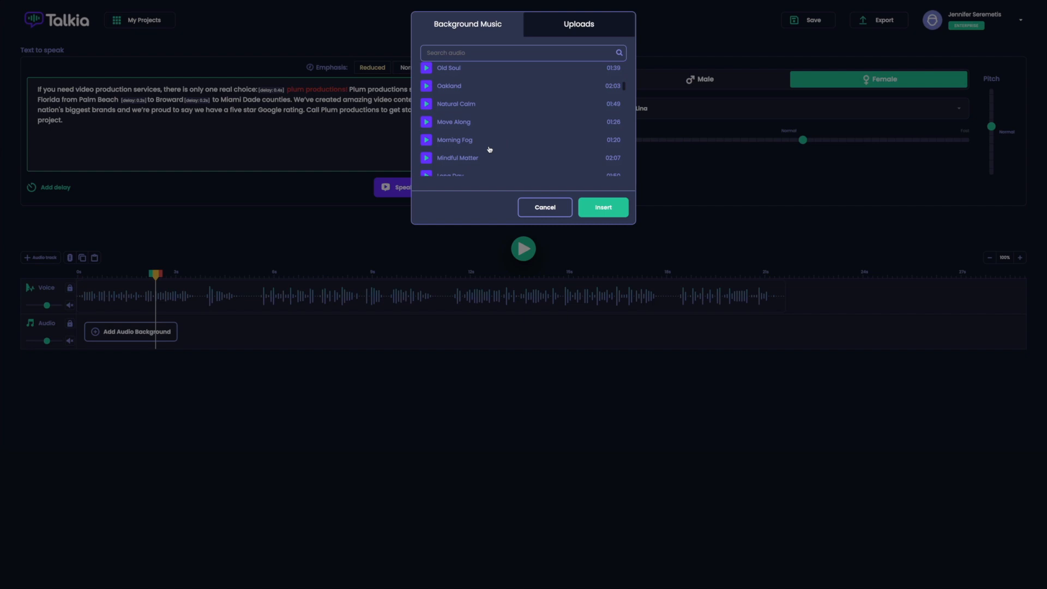
scroll(483, 142, up, 4)
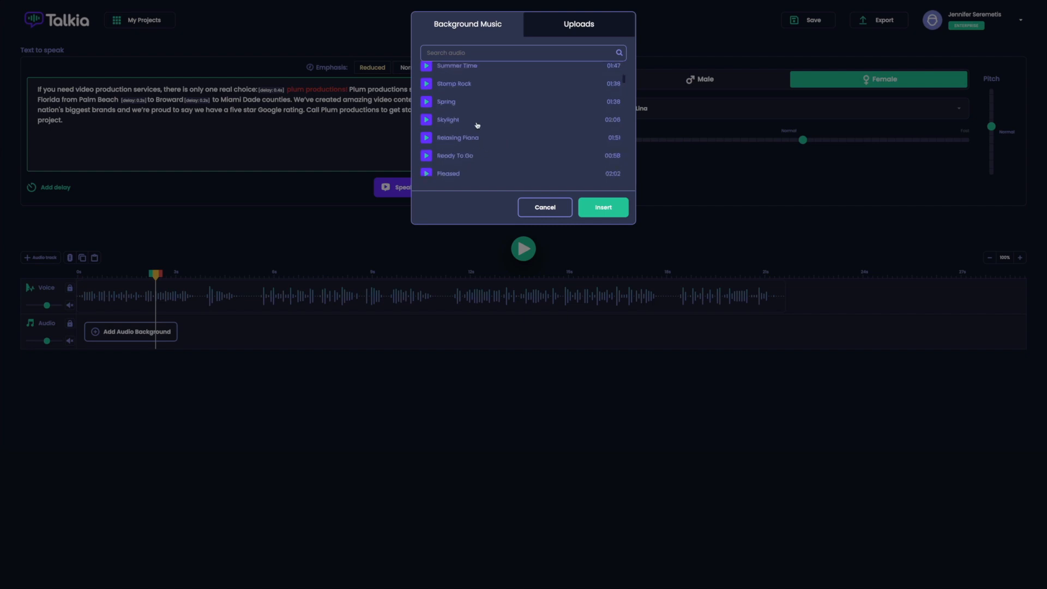
click(590, 205)
- Trim the background music to end with the voice clip and lower the audio track's volume
drag(1020, 325, 296, 339)
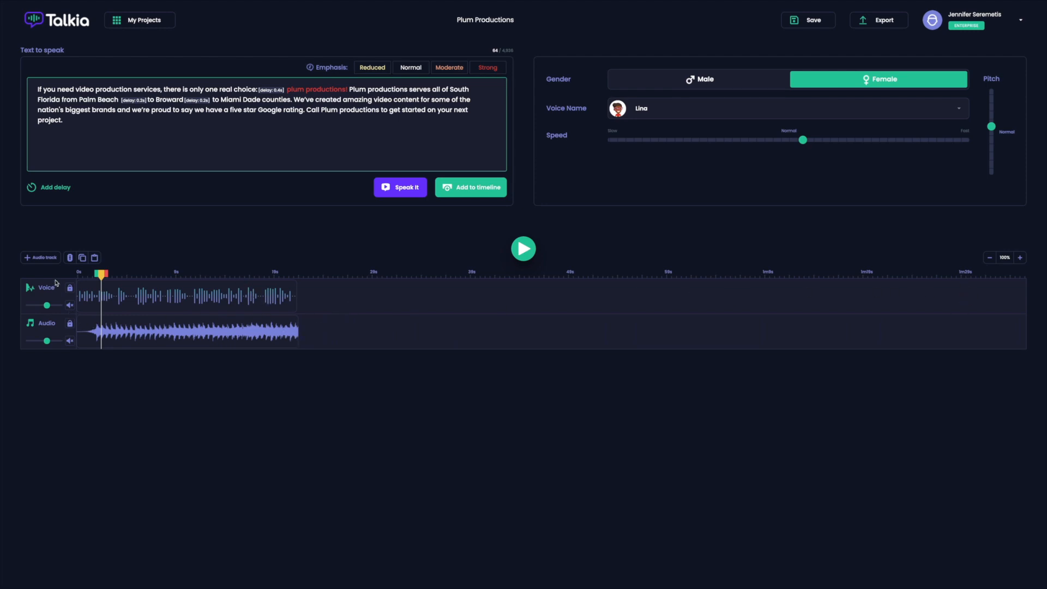
mouse_move(47, 341)
mouse_down()
mouse_move(63, 341)
mouse_move(34, 340)
mouse_move(71, 350)
mouse_move(38, 355)
mouse_up()
click(280, 334)
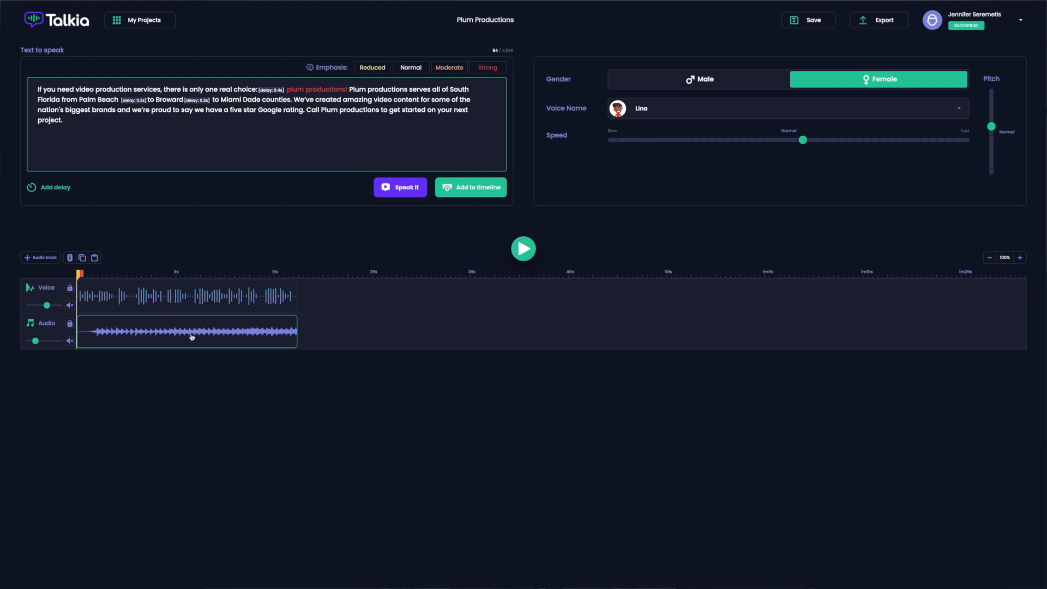
- Move the voice clip to start at about 3.6 s and extend the background music to about 27 s
drag(209, 296, 243, 291)
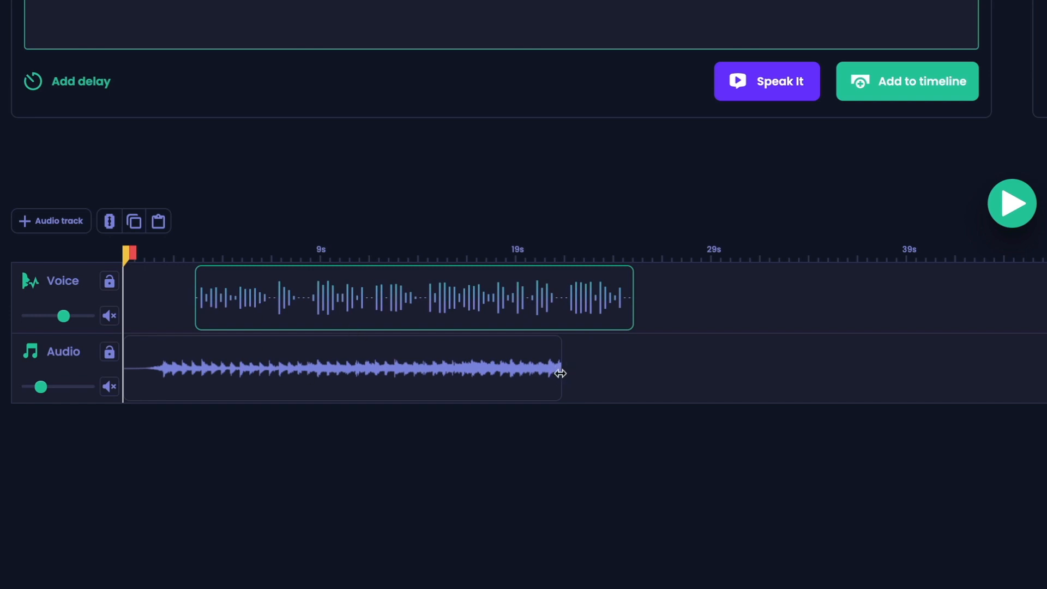
drag(583, 377, 664, 391)
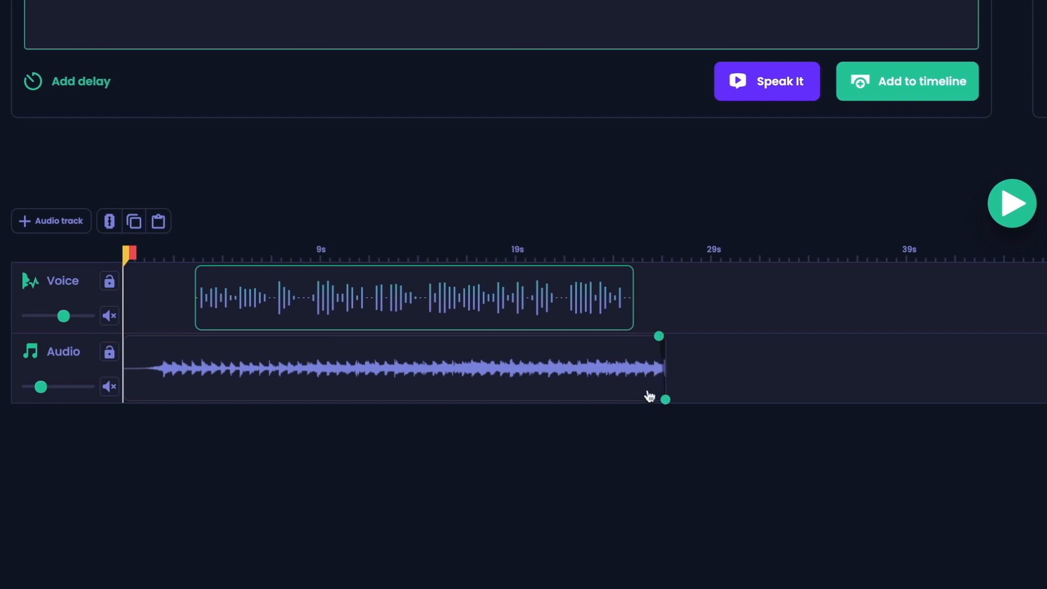
mouse_move(656, 351)
mouse_down()
mouse_move(638, 349)
mouse_move(664, 360)
mouse_up()
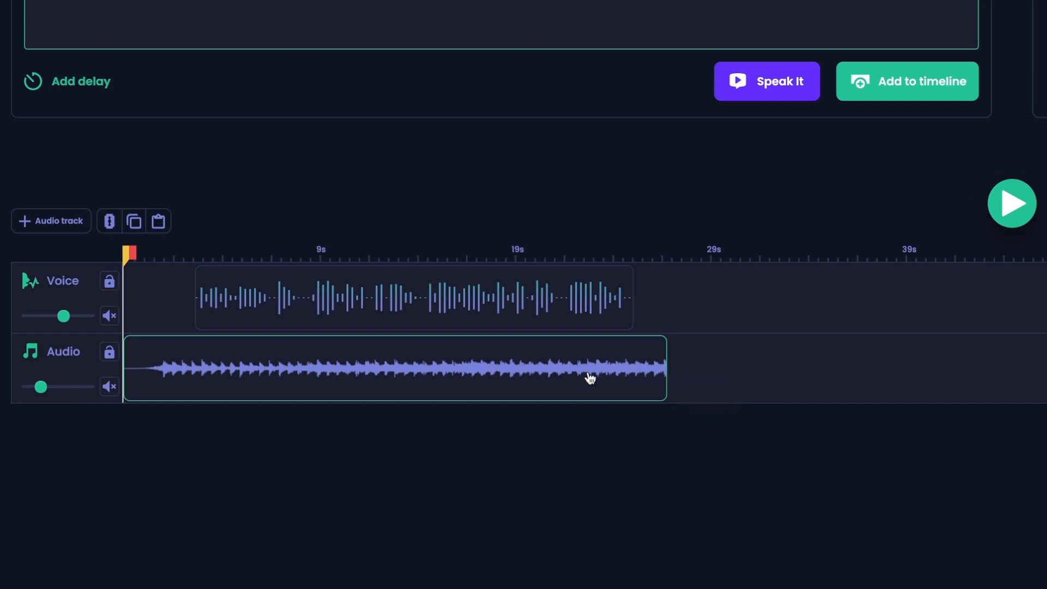
- Add a fade-out of about 2 s to the end of the background music and play the mix
right_click(643, 360)
click(689, 402)
drag(663, 346, 674, 361)
drag(674, 340, 635, 350)
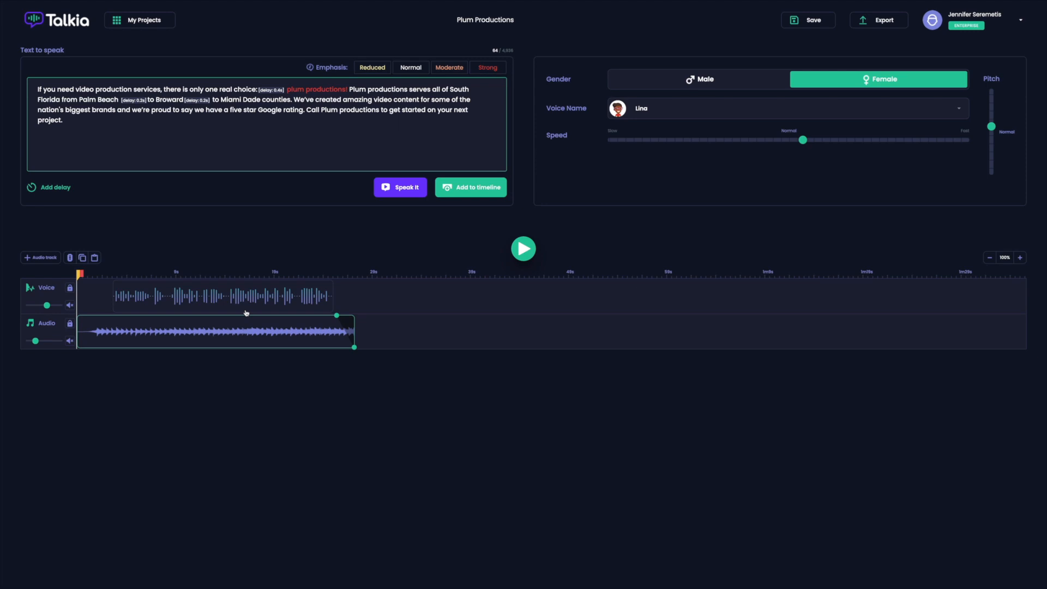
click(522, 249)
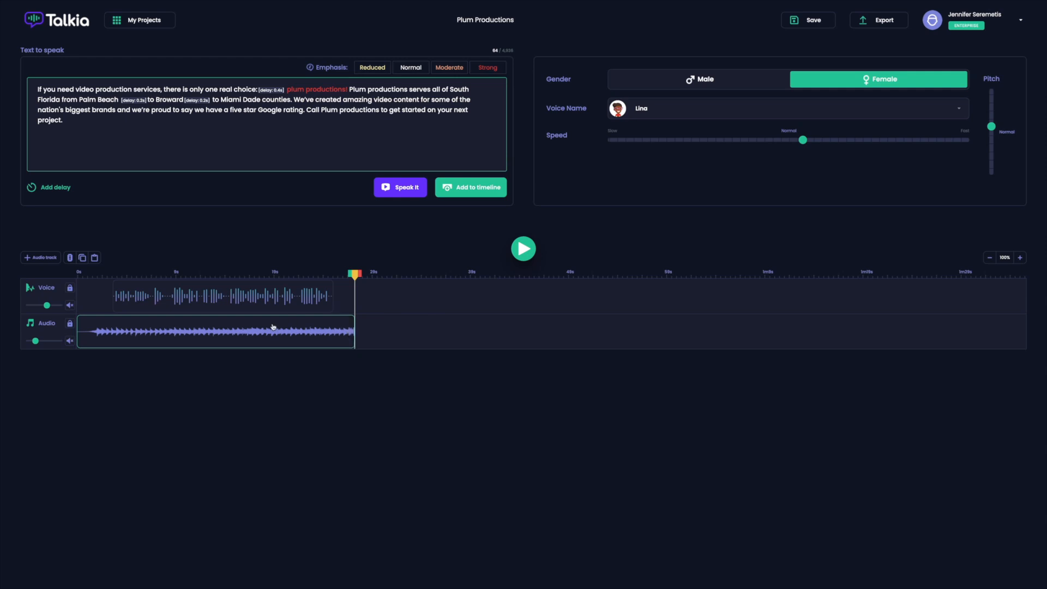
key(Delete)
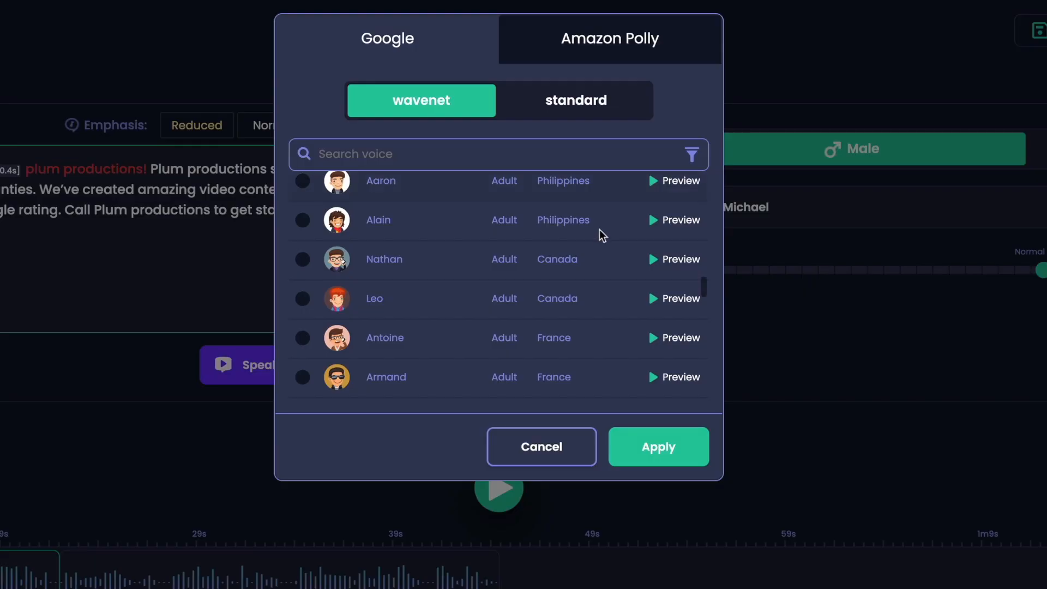
- Browse the male Google wavenet voices, and search the Amazon Polly voices for "matt" to preview Matthew
scroll(600, 229, down, 5)
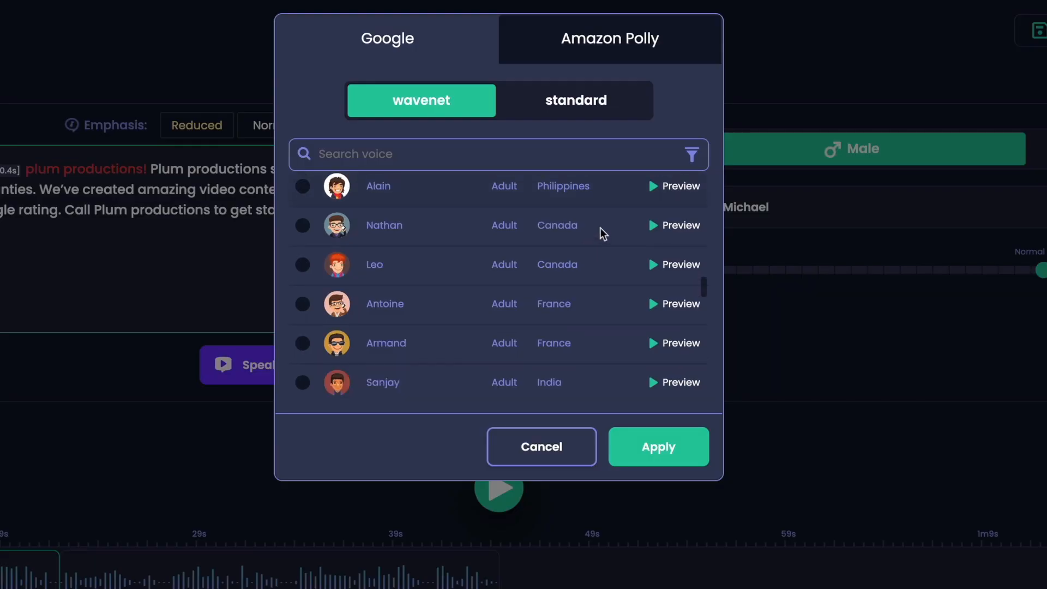
scroll(597, 225, up, 10)
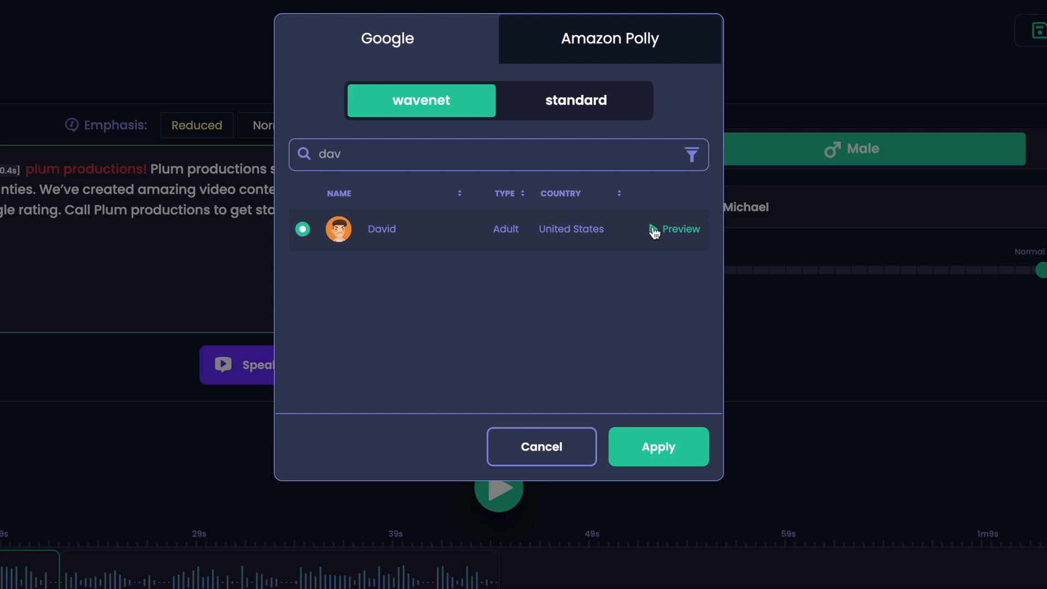
click(586, 45)
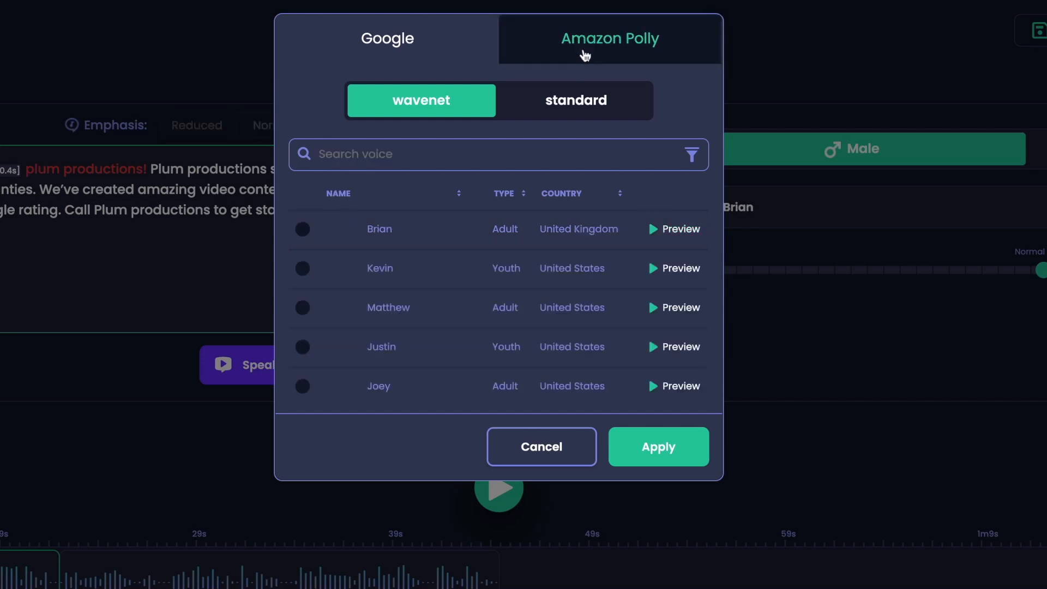
click(544, 152)
text(matt)
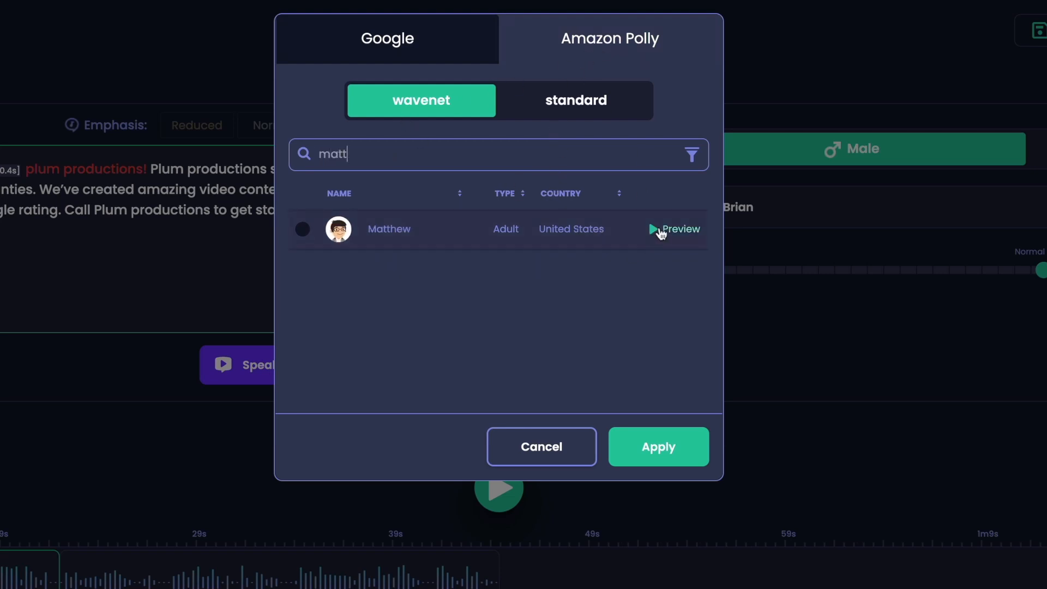
click(655, 233)
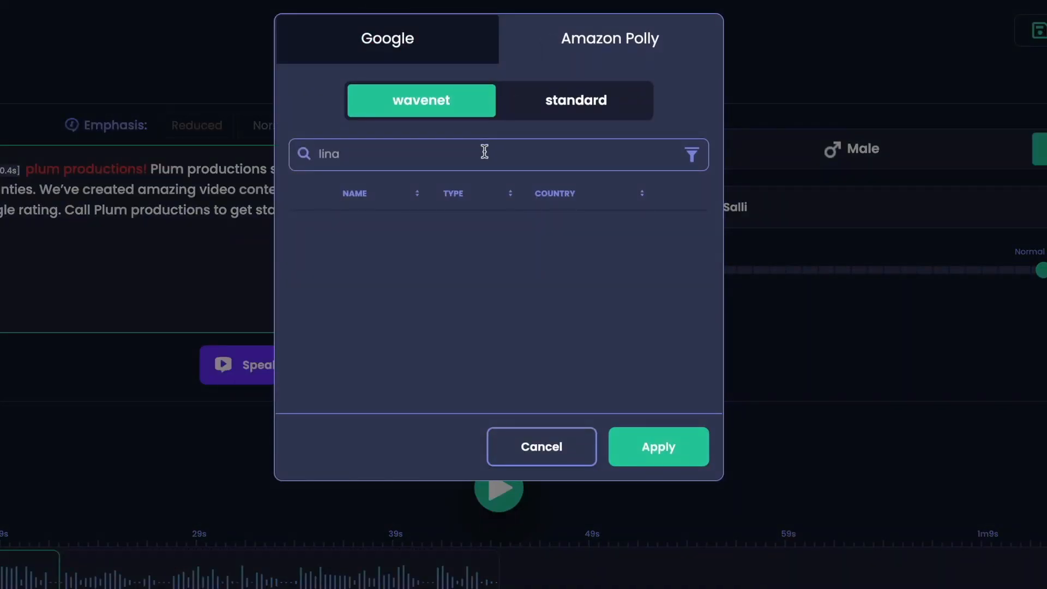
- Search the female Google wavenet voices for "lina" and preview a matching voice
click(434, 38)
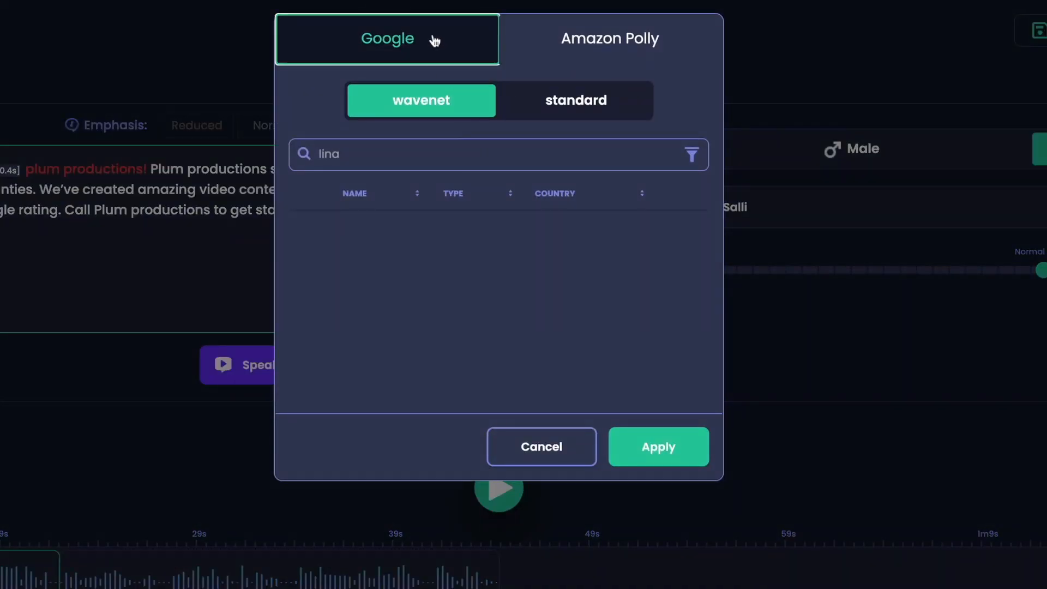
click(453, 144)
text(j)
key(BackSpace)
text(lina)
click(653, 271)
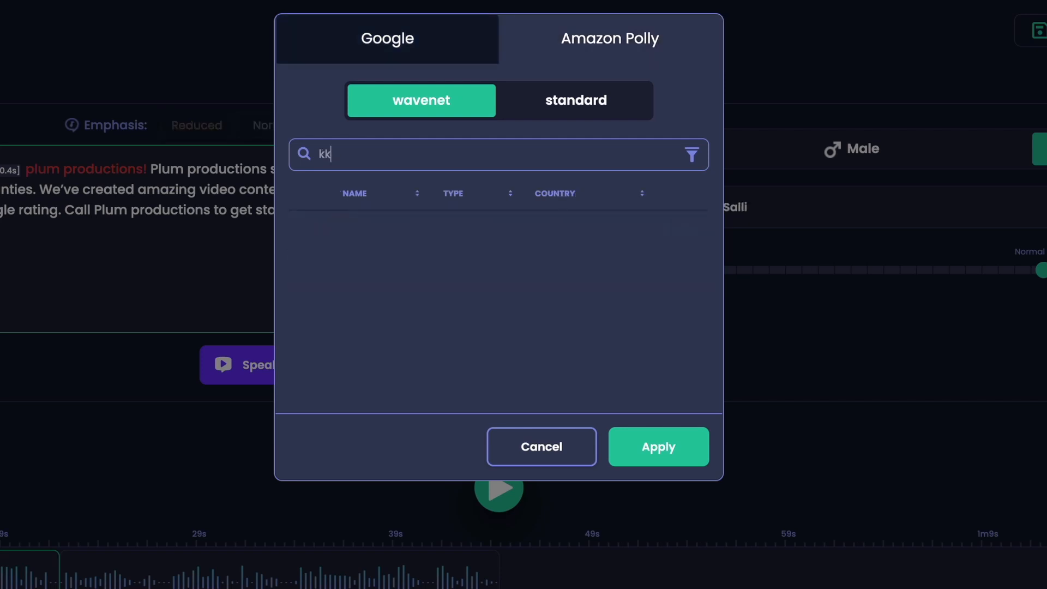
- Narrow the Amazon Polly voice search to "k", select Kimberly and preview the voice
key(BackSpace)
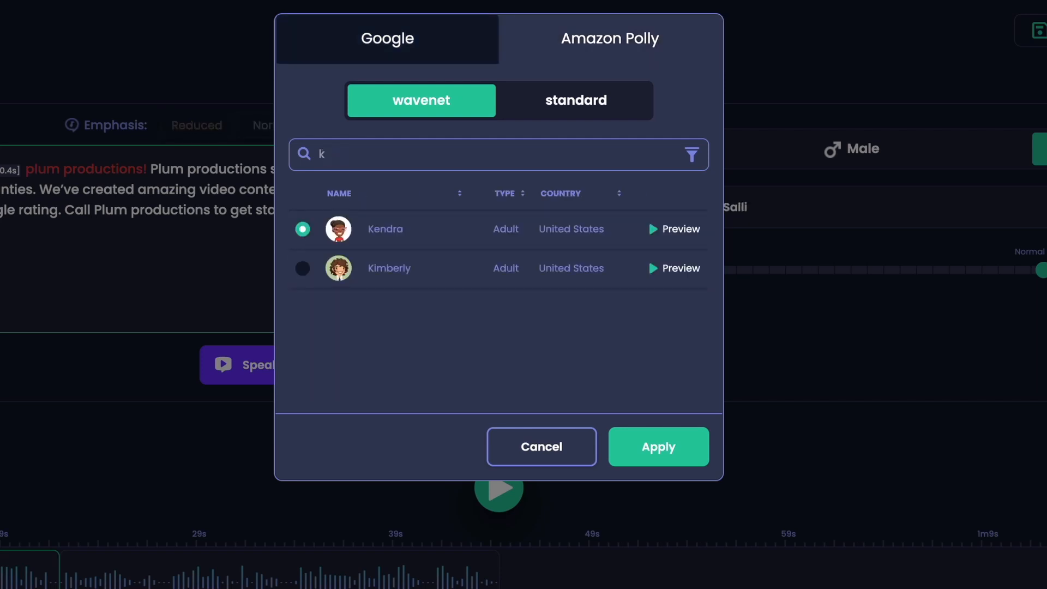
click(303, 268)
click(656, 267)
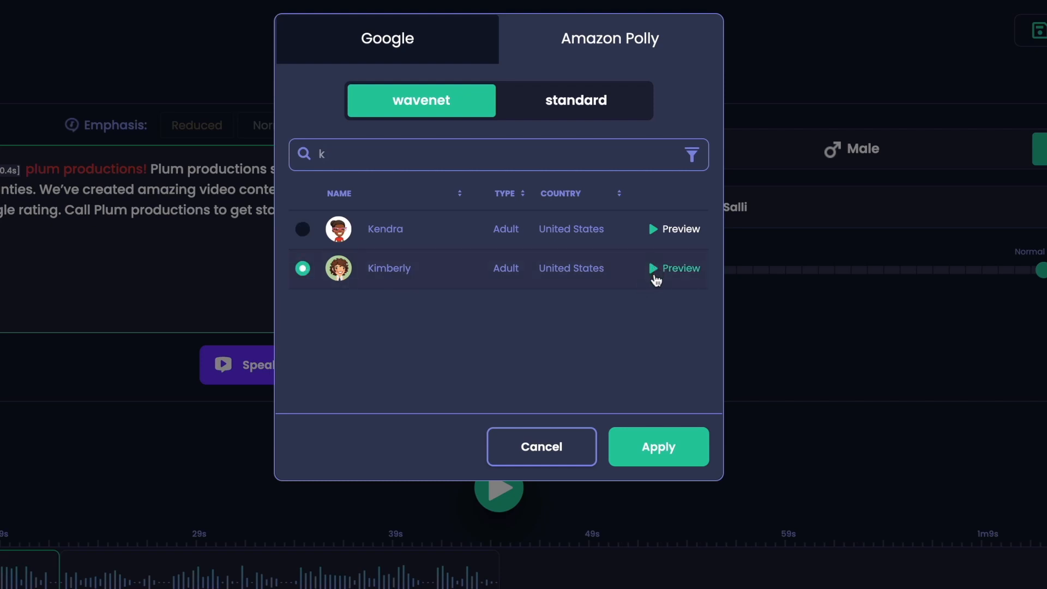